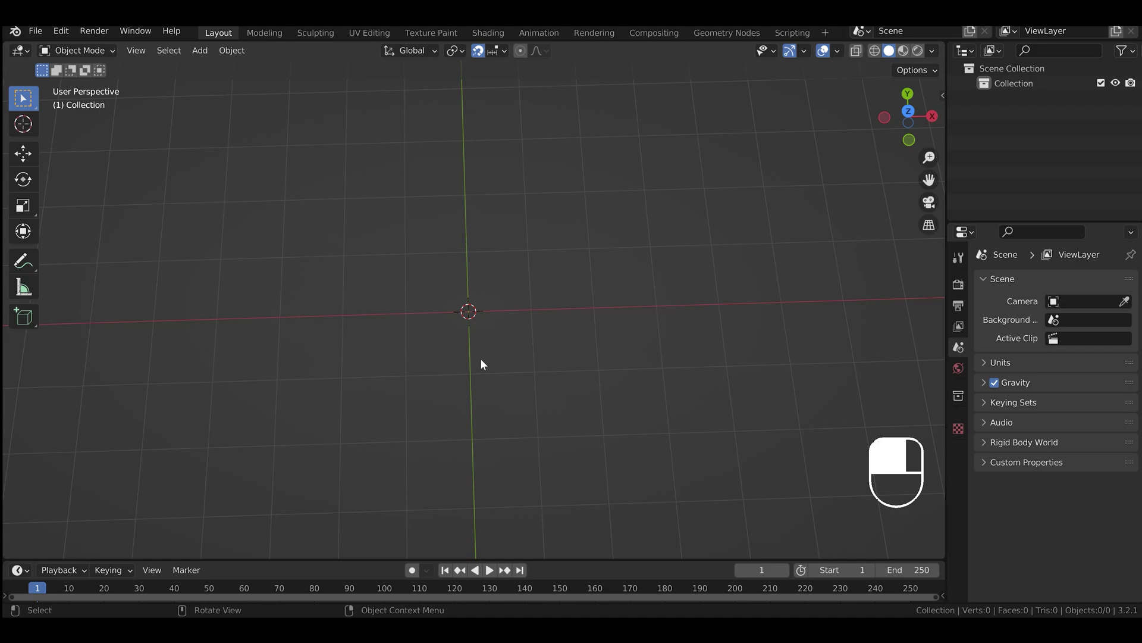
Add a plane mesh at the world origin
middle_drag(467, 364, 464, 333)
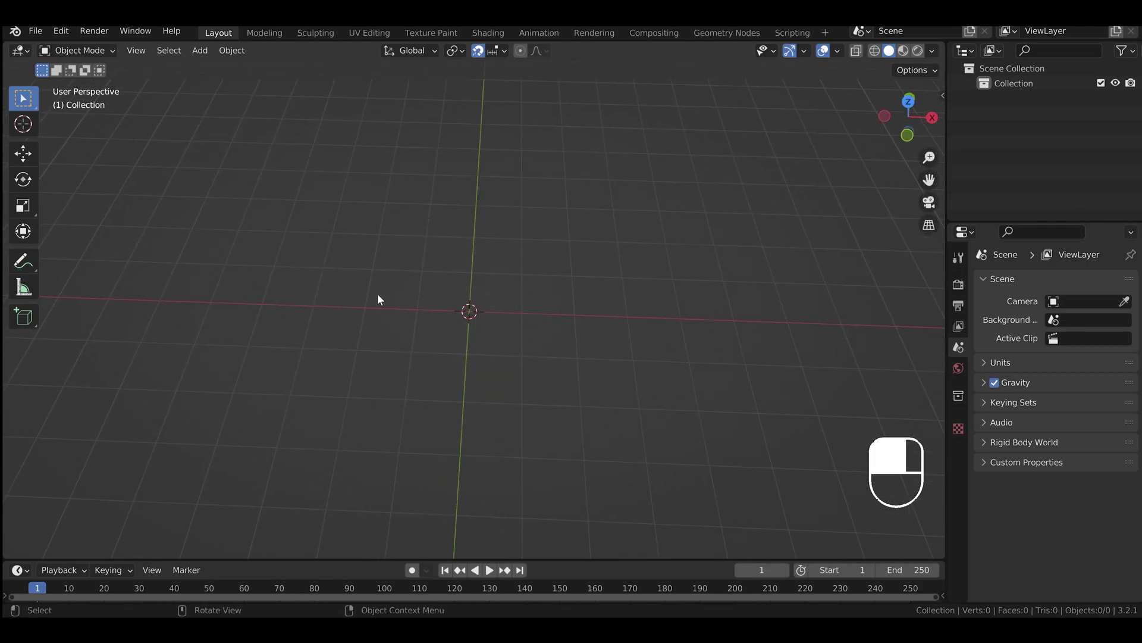
key(shift+a)
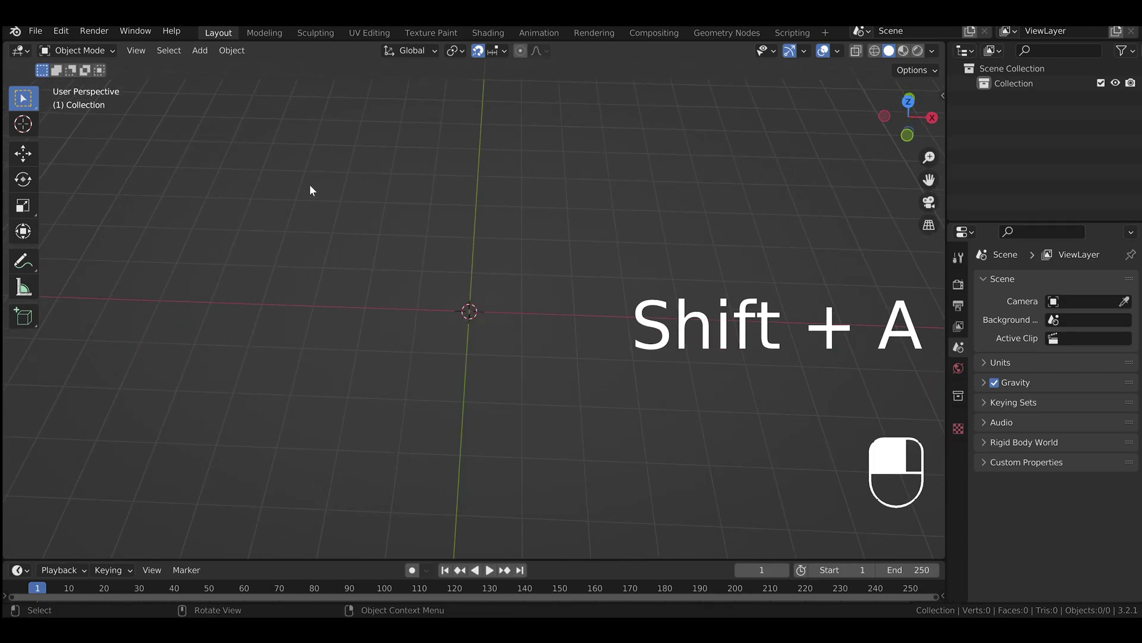
key(shift+a)
mouse_move(445, 306)
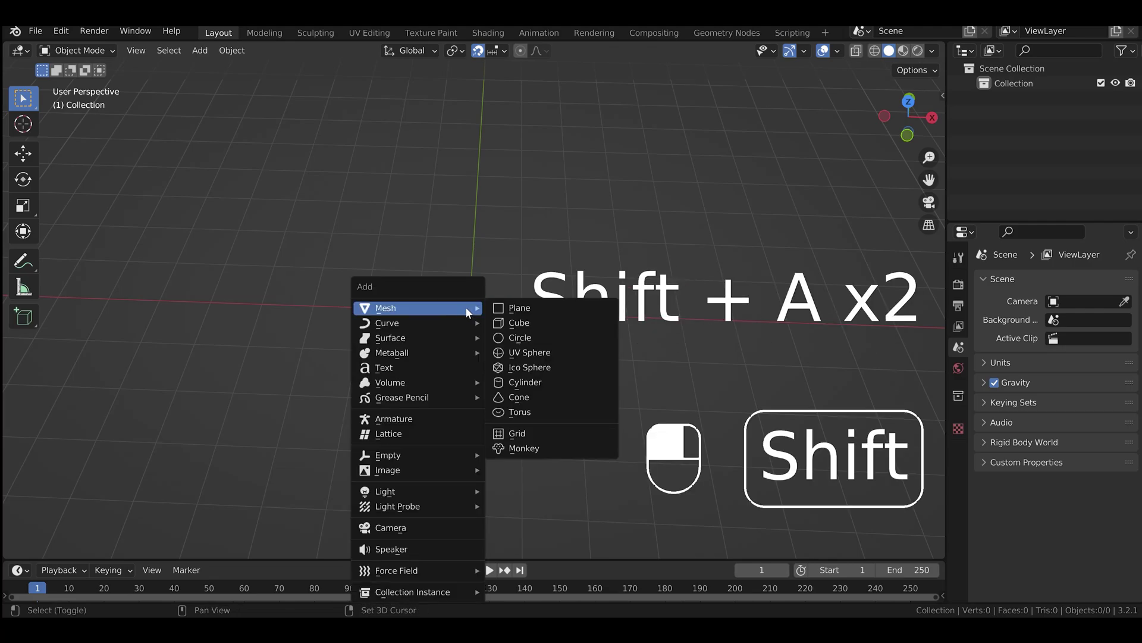
click(519, 309)
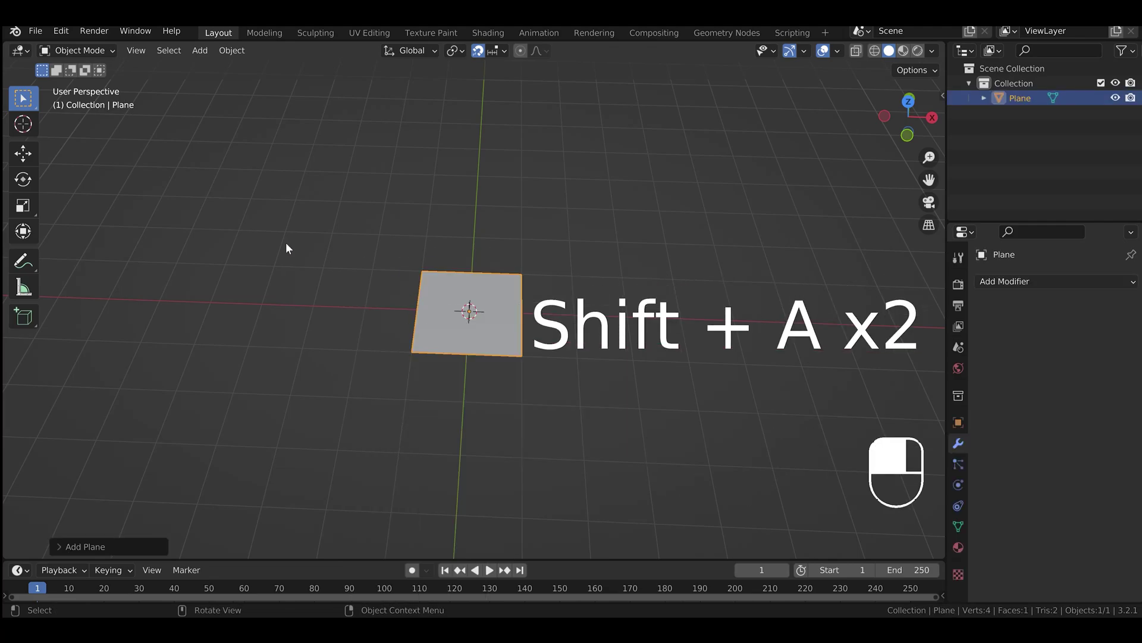
Enter Edit Mode on the plane and merge all its vertices into one with Collapse
key(Tab)
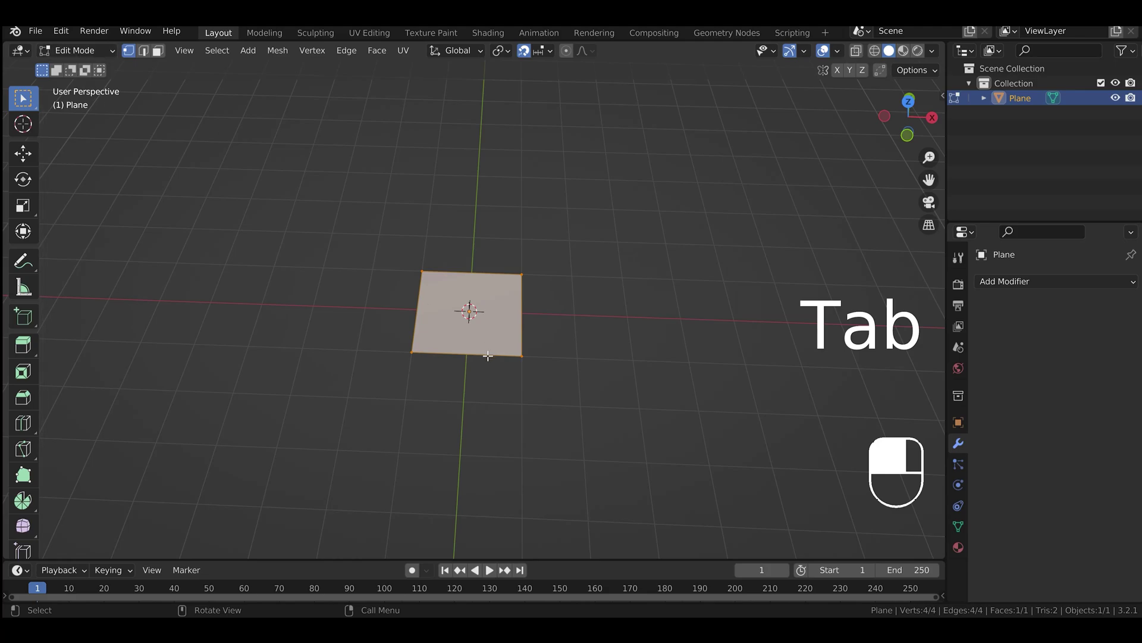
scroll(294, 275, up, 3)
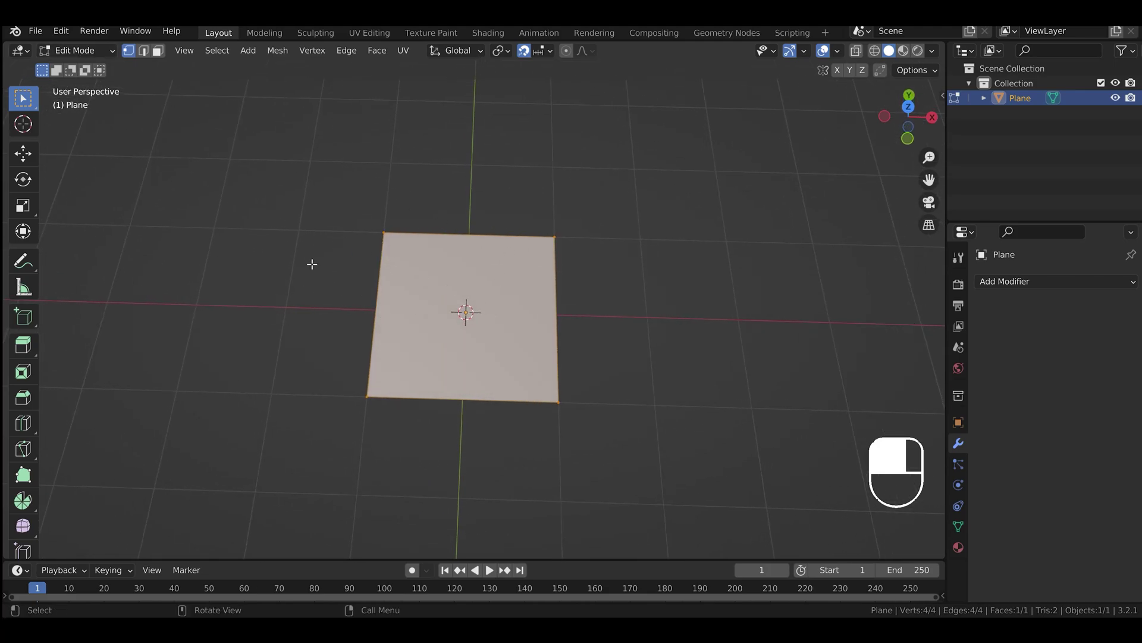
right_click(436, 285)
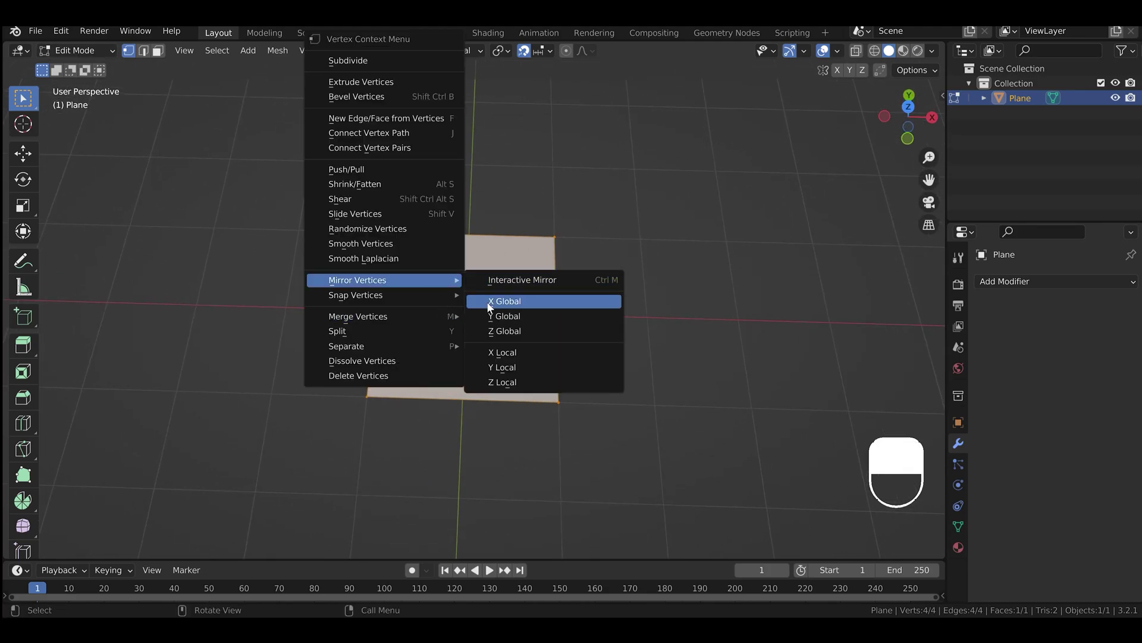
mouse_move(402, 294)
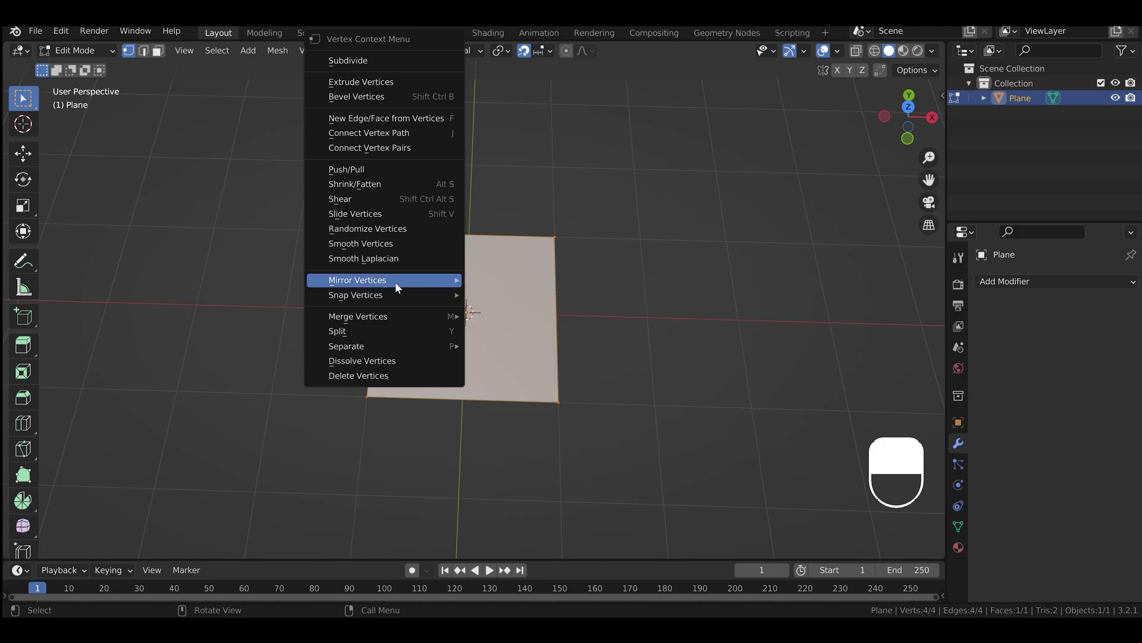
mouse_move(415, 312)
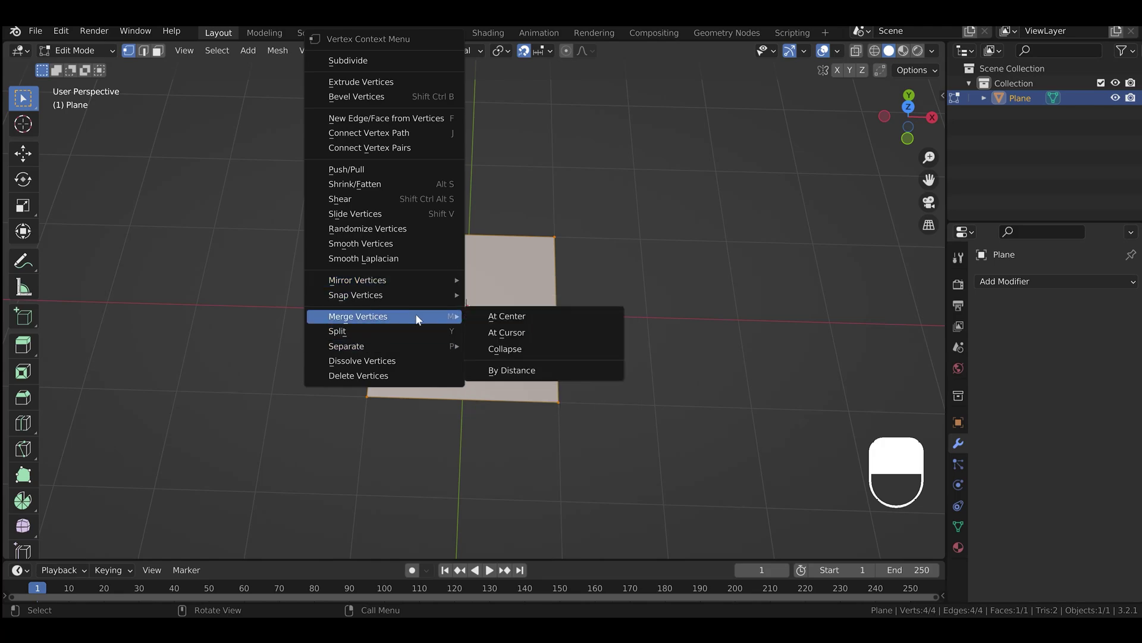
click(517, 348)
View the vertex from the top and check that snapping is enabled with Increment and Absolute Grid Snap
middle_drag(479, 330, 746, 227)
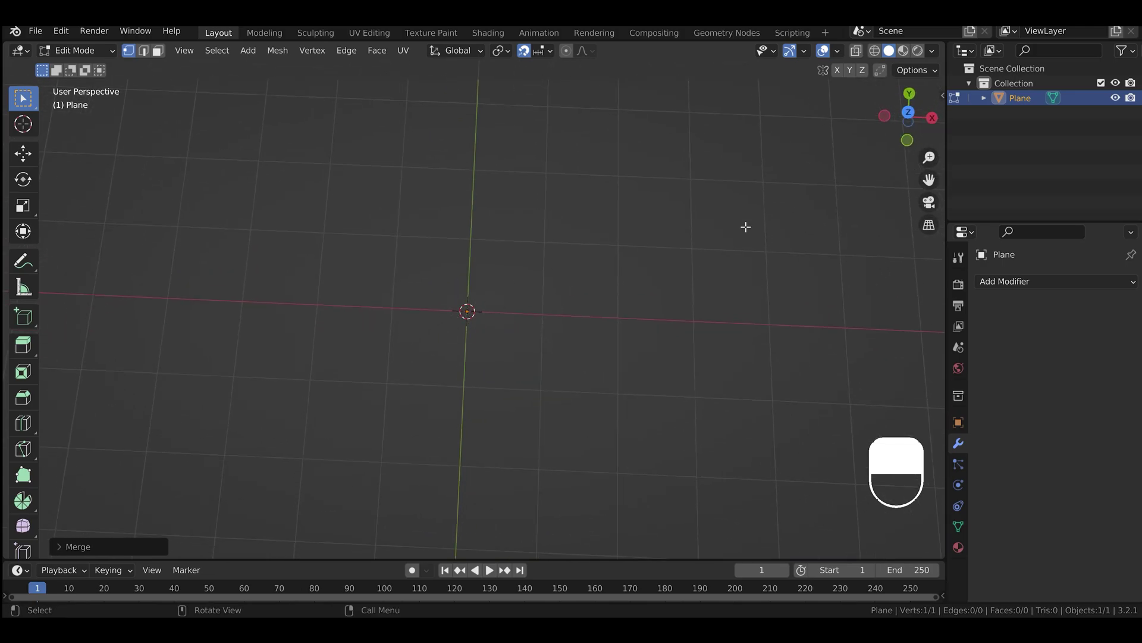
click(909, 112)
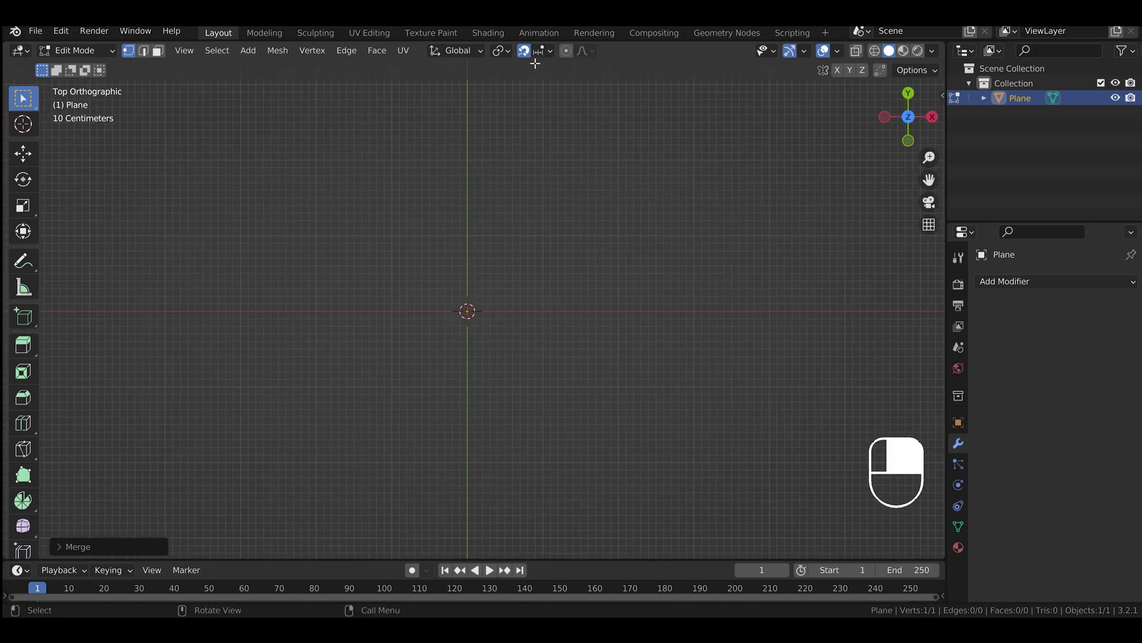
click(549, 50)
click(548, 54)
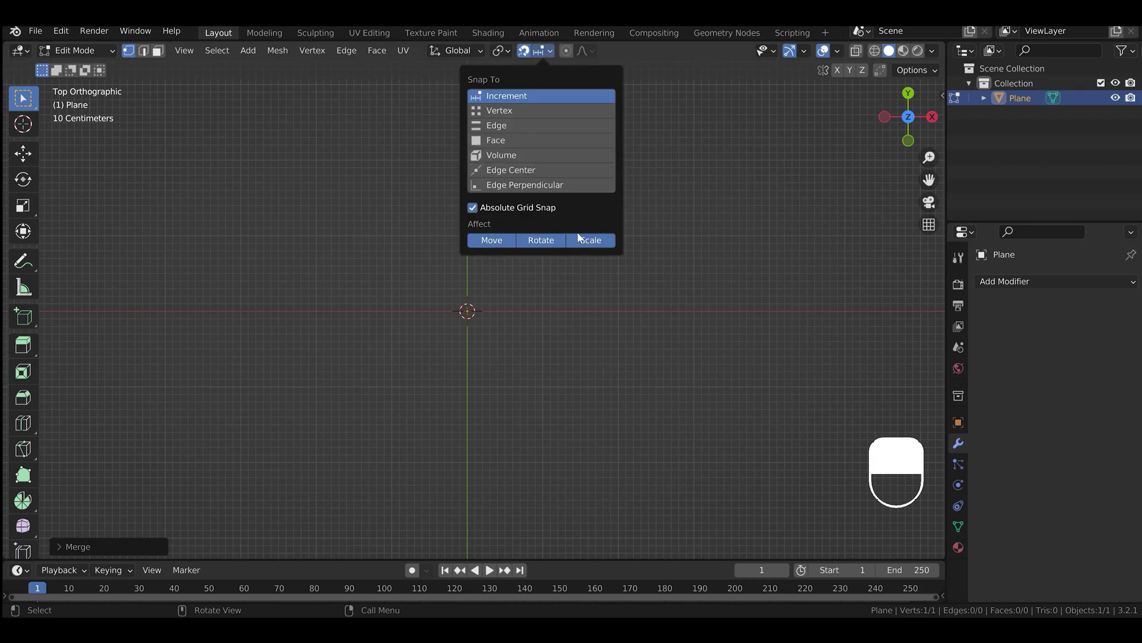
click(523, 51)
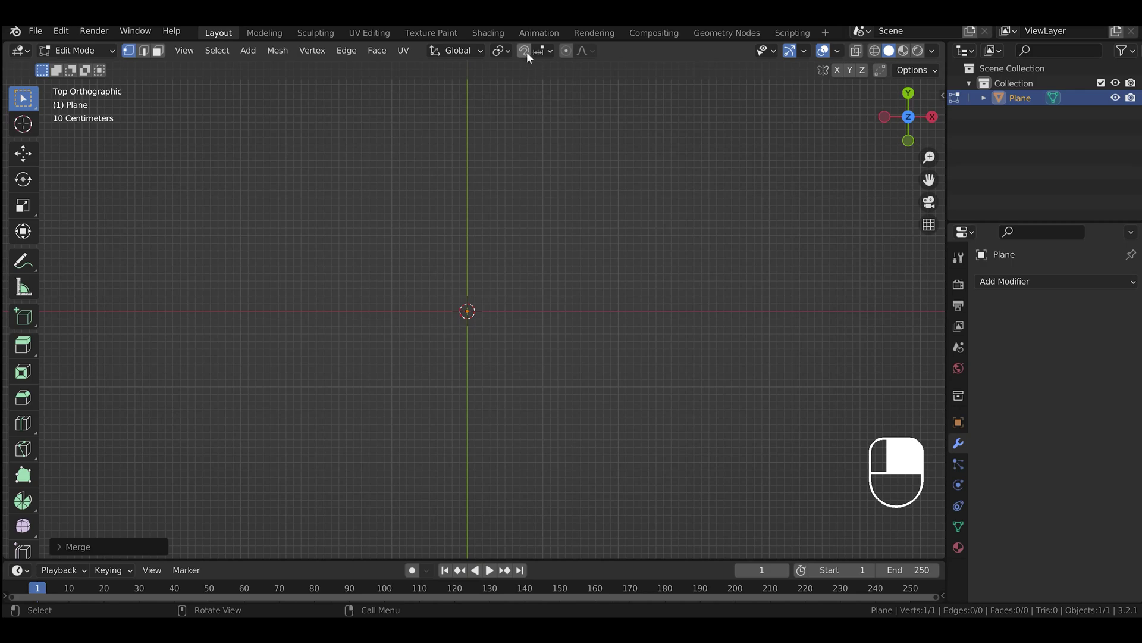
click(524, 51)
Select the vertex at the origin and extrude it right along X, up, and back left across the Y axis to form the upper edge
ctrl+drag(385, 245, 520, 384)
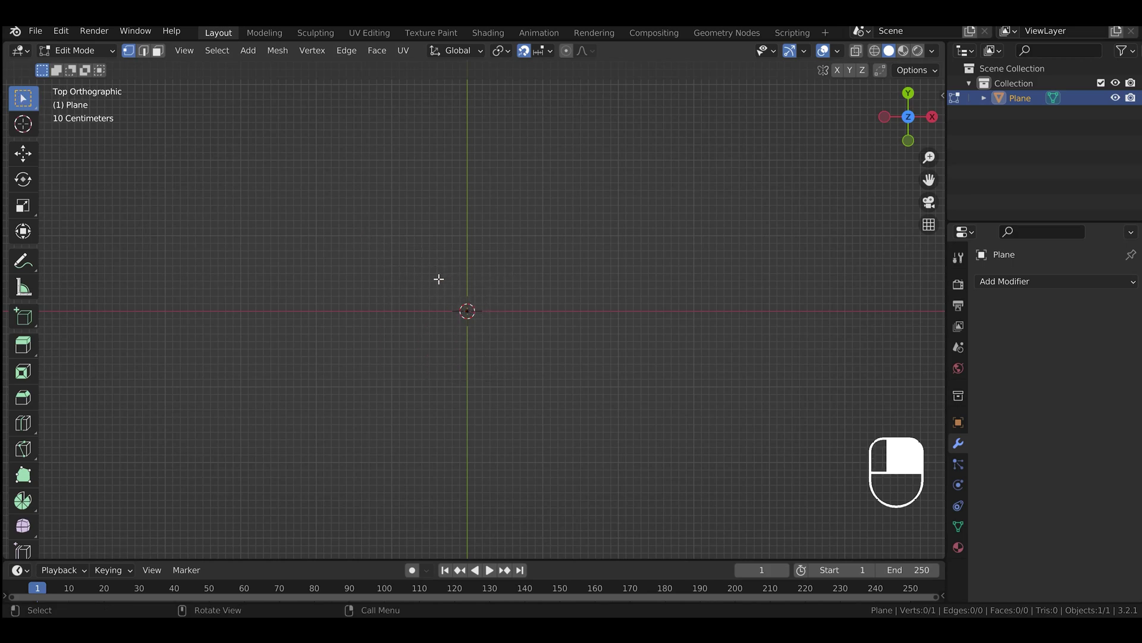
drag(388, 236, 523, 376)
shift+middle_drag(465, 334, 456, 337)
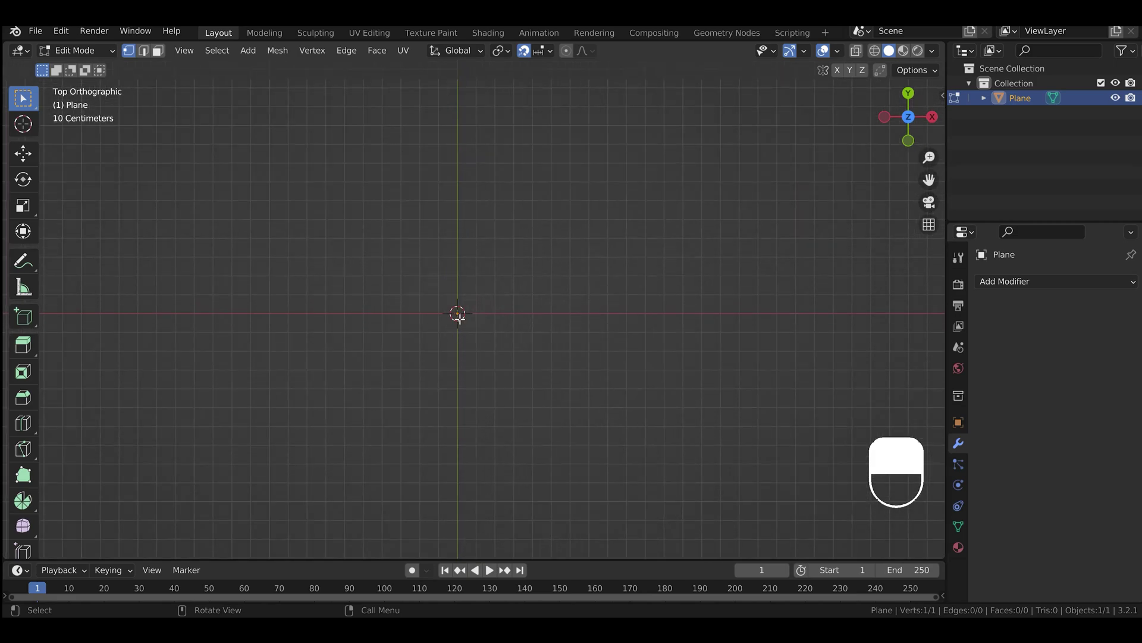
ctrl+scroll(533, 327, left, 3)
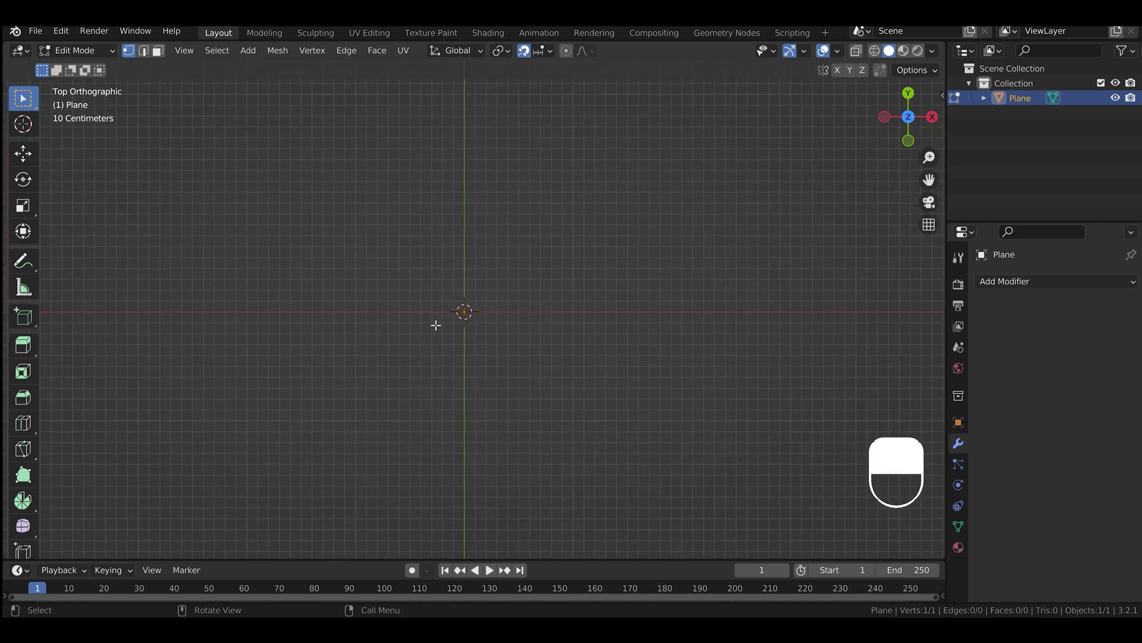
ctrl+right_click(593, 312)
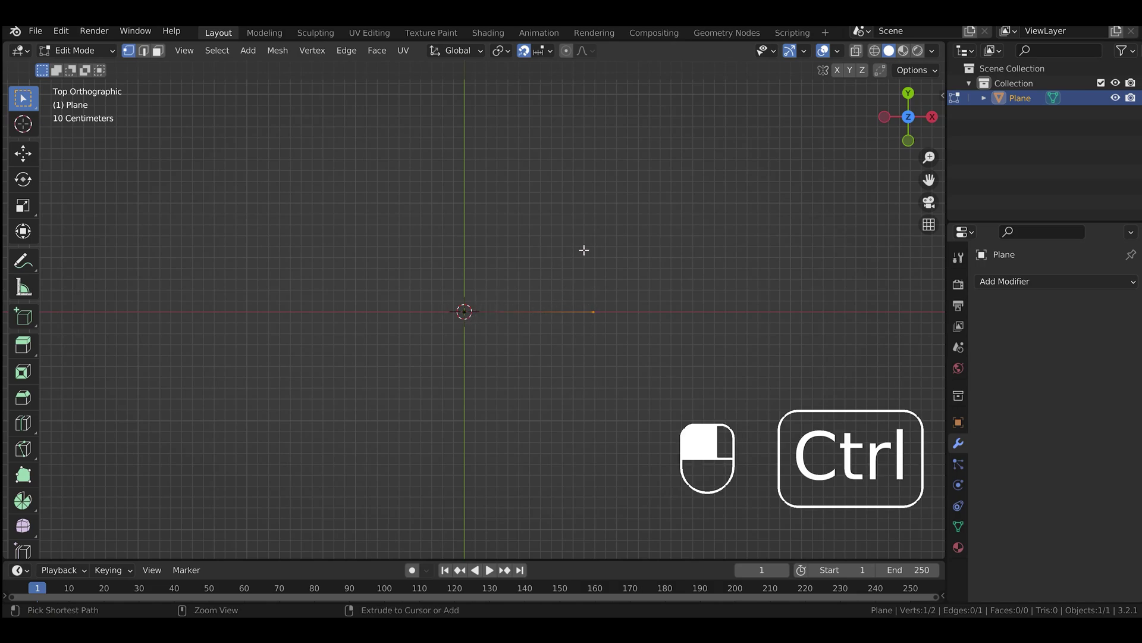
ctrl+right_click(595, 215)
ctrl+right_click(465, 214)
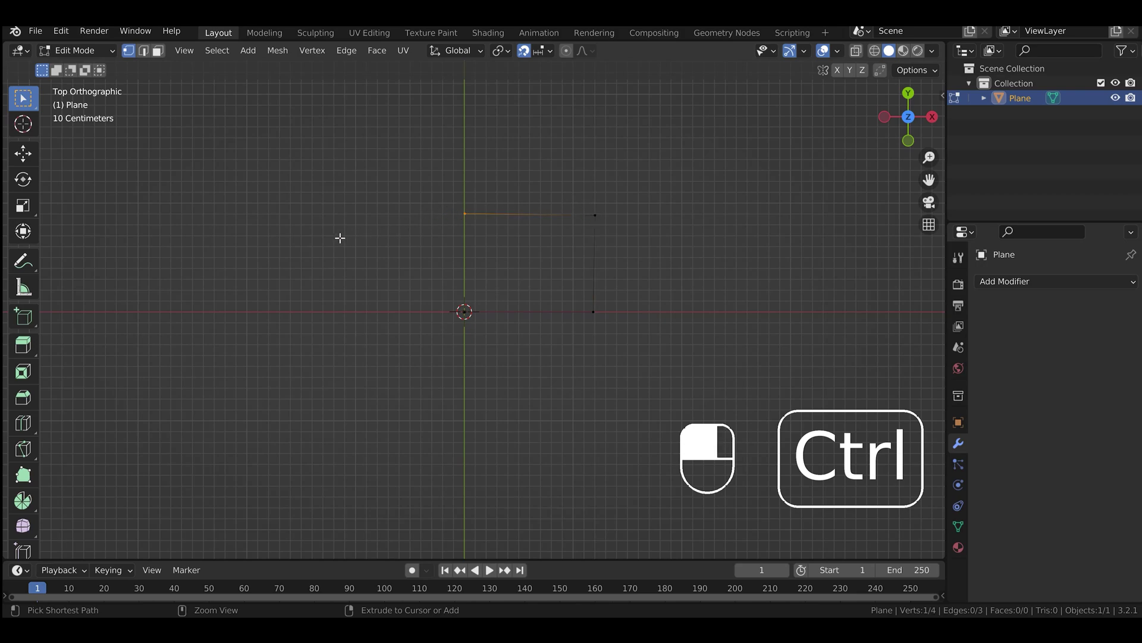
ctrl+right_click(268, 214)
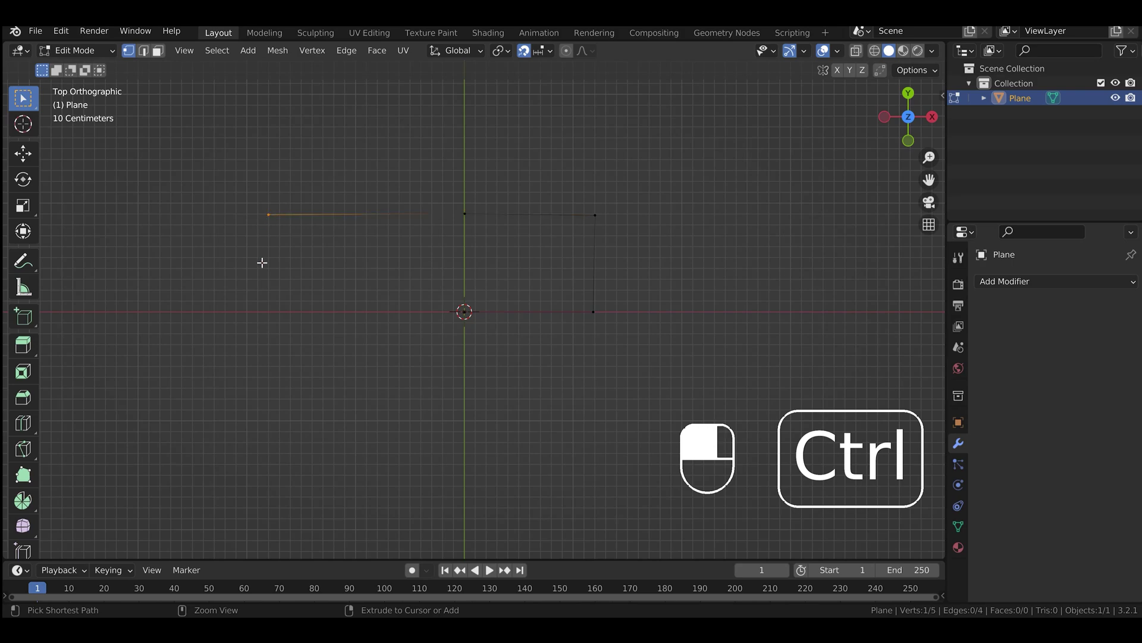
Continue the outline down the left side, around the lower leg and inner notch, and back to the starting vertex at the origin
ctrl+right_click(269, 386)
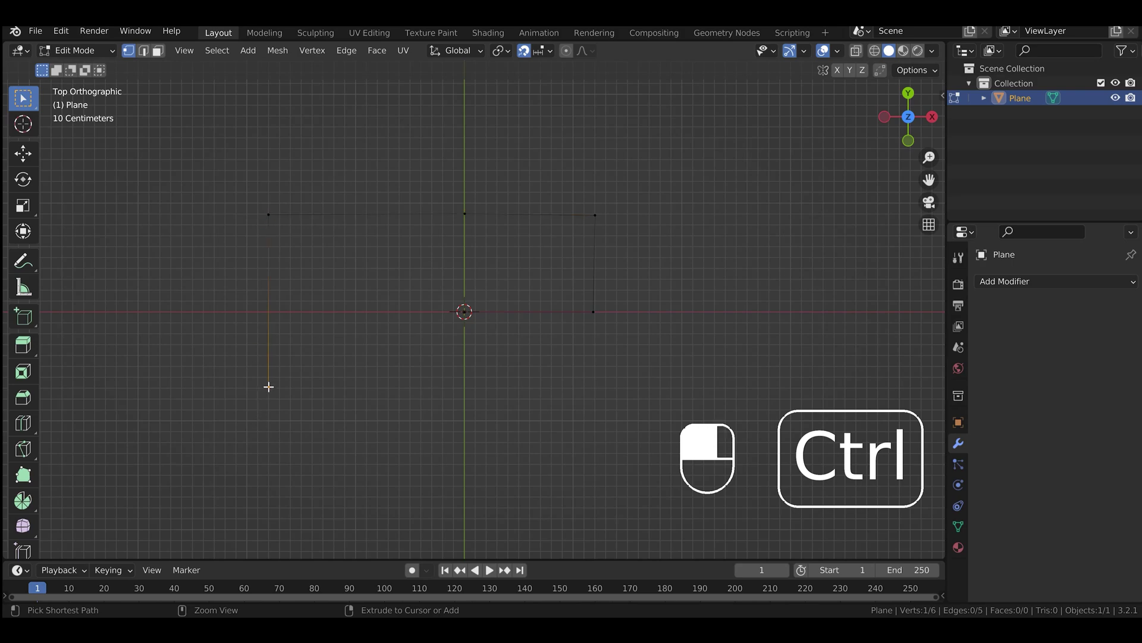
ctrl+right_click(268, 475)
ctrl+right_click(378, 474)
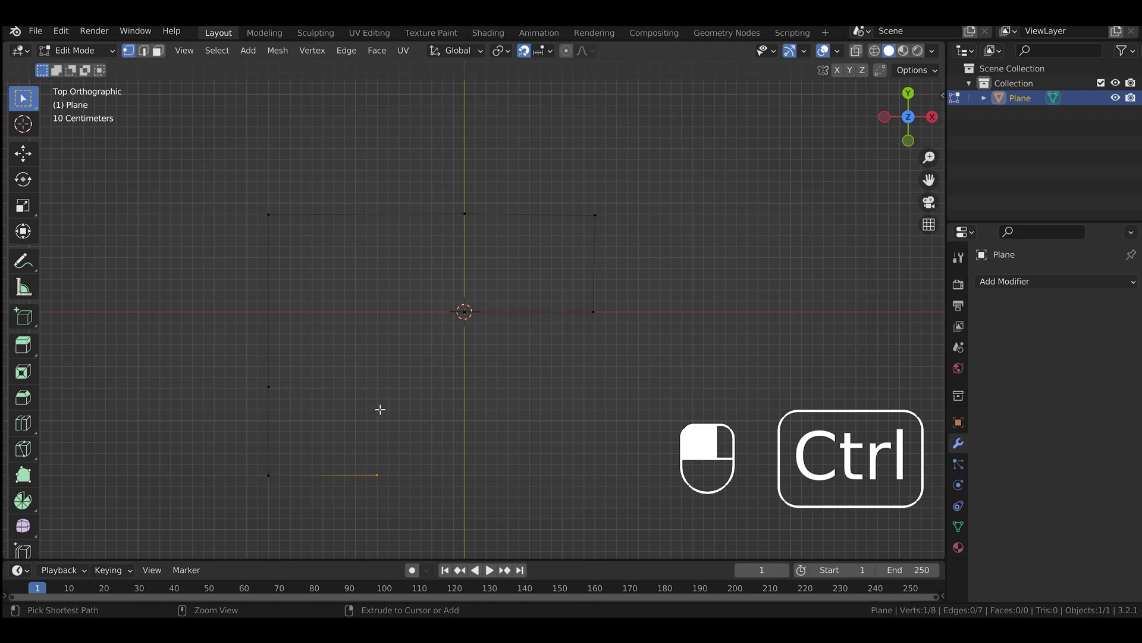
ctrl+right_click(378, 335)
ctrl+right_click(322, 333)
ctrl+right_click(319, 276)
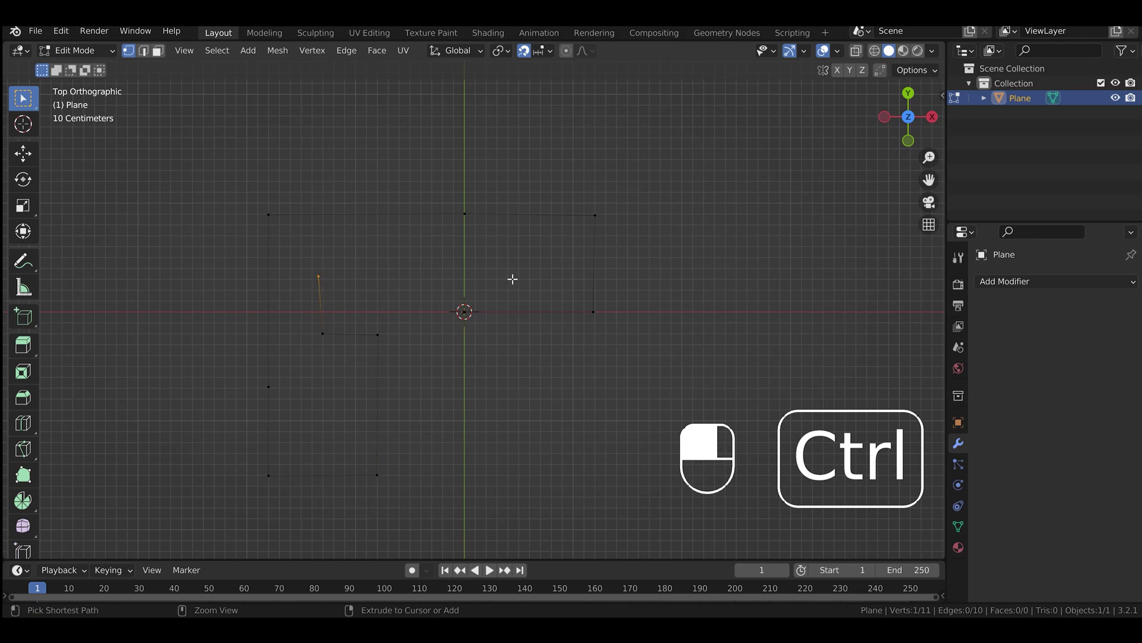
ctrl+right_click(465, 277)
ctrl+right_click(465, 311)
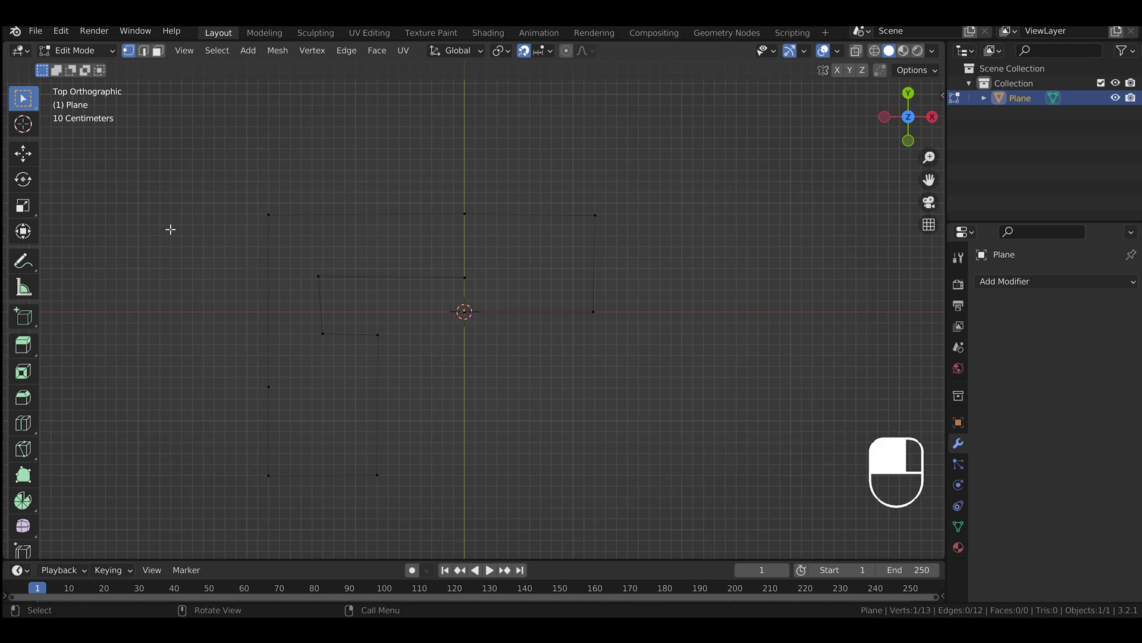
Select the whole outline and snap its vertices to the grid with Selection to Grid
scroll(389, 353, up, 4)
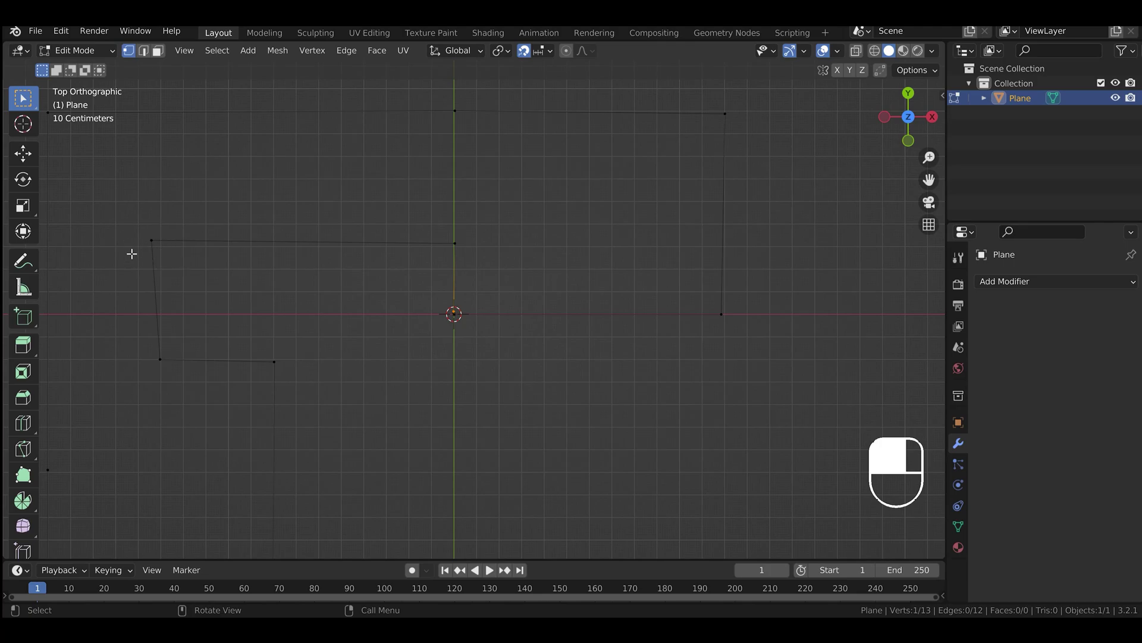
scroll(402, 317, down, 2)
scroll(313, 283, down, 2)
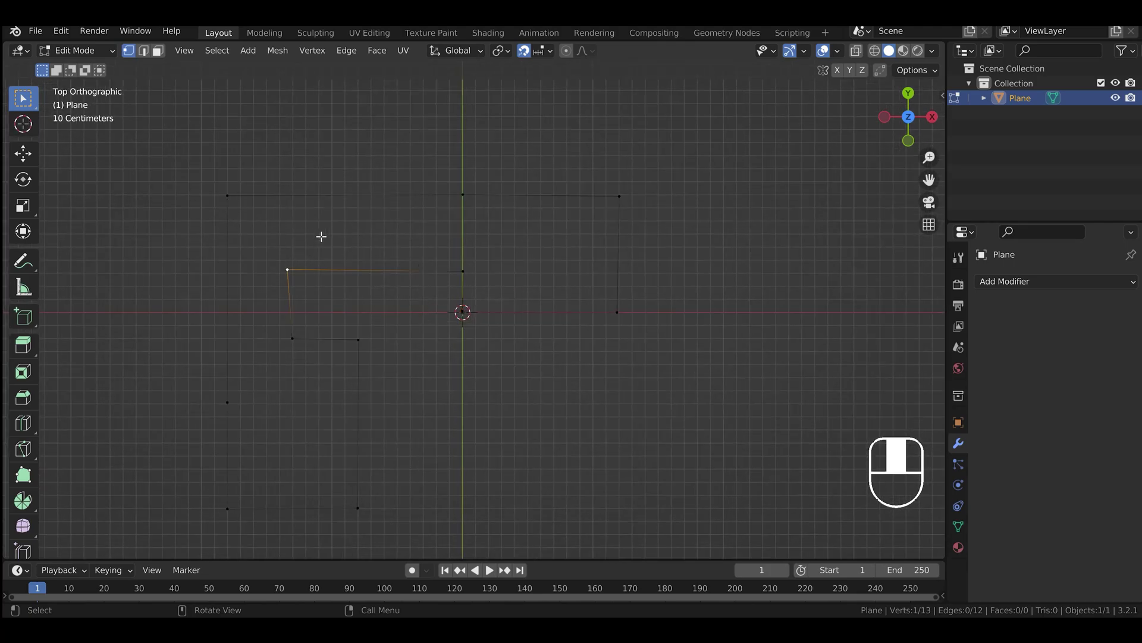
key(a)
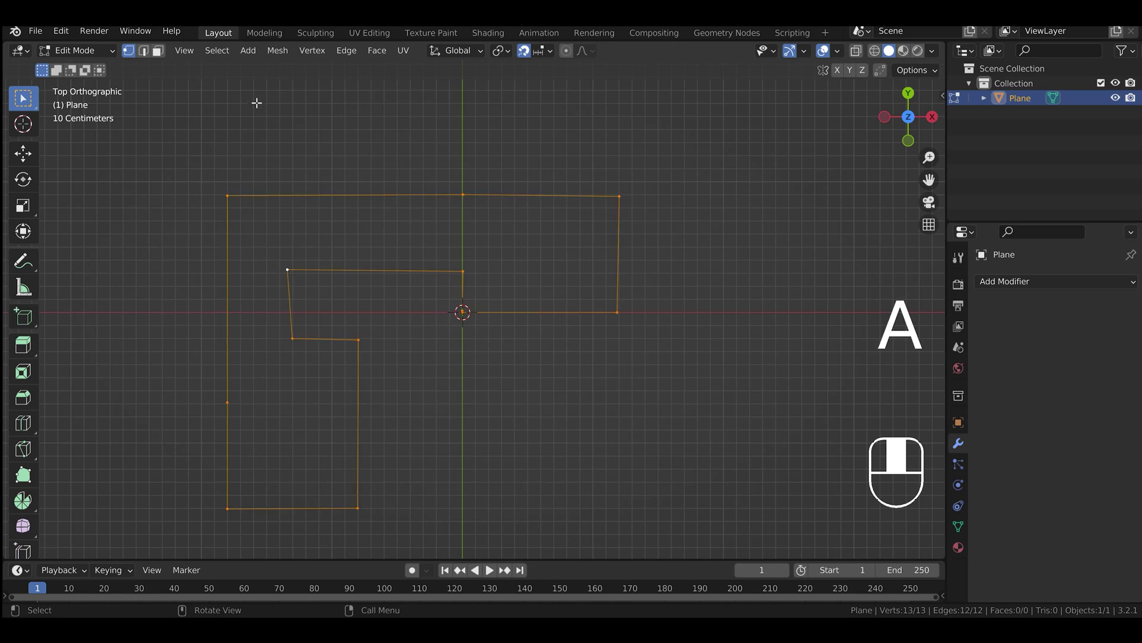
click(278, 50)
mouse_move(313, 69)
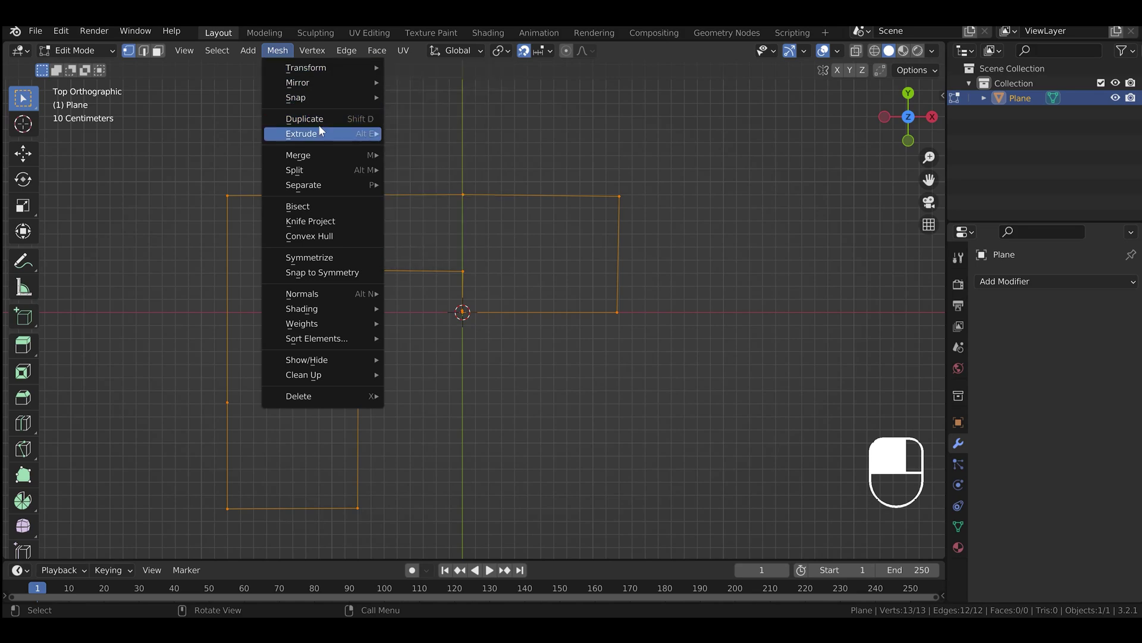
mouse_move(323, 99)
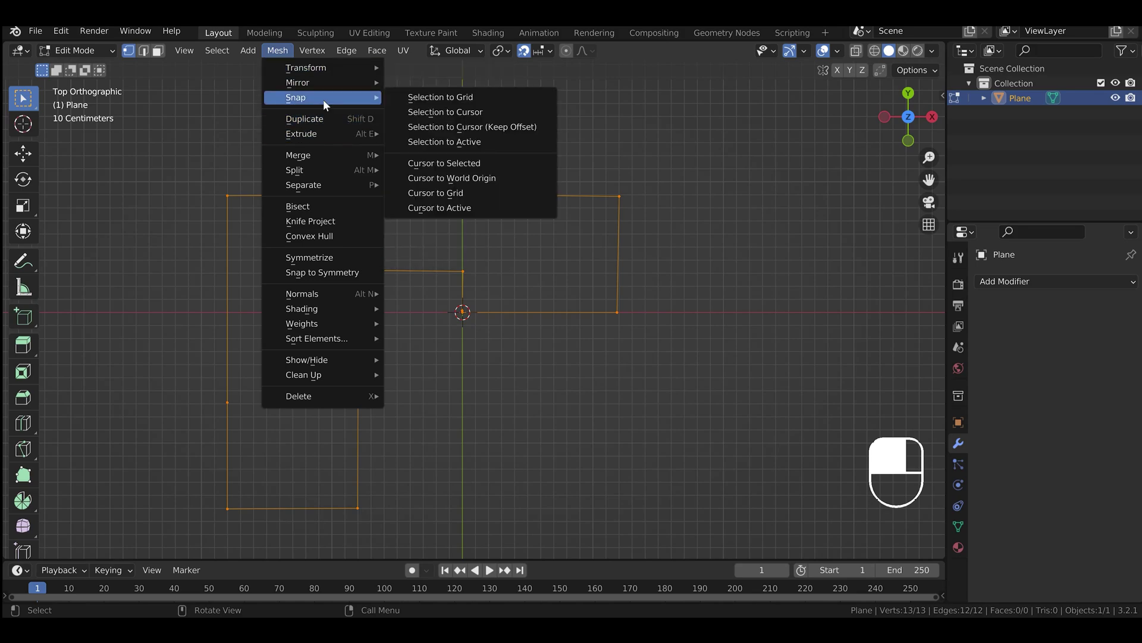
click(475, 96)
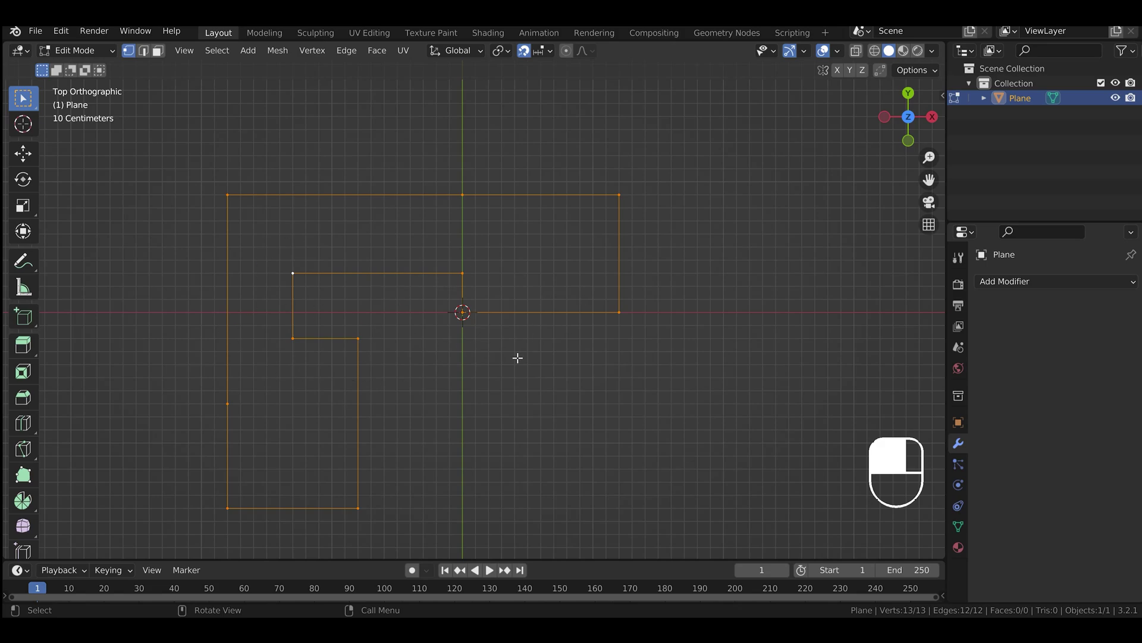
Examine the start and end vertices at the origin up close and from several angles to see whether the outline is joined
scroll(493, 356, up, 6)
click(431, 341)
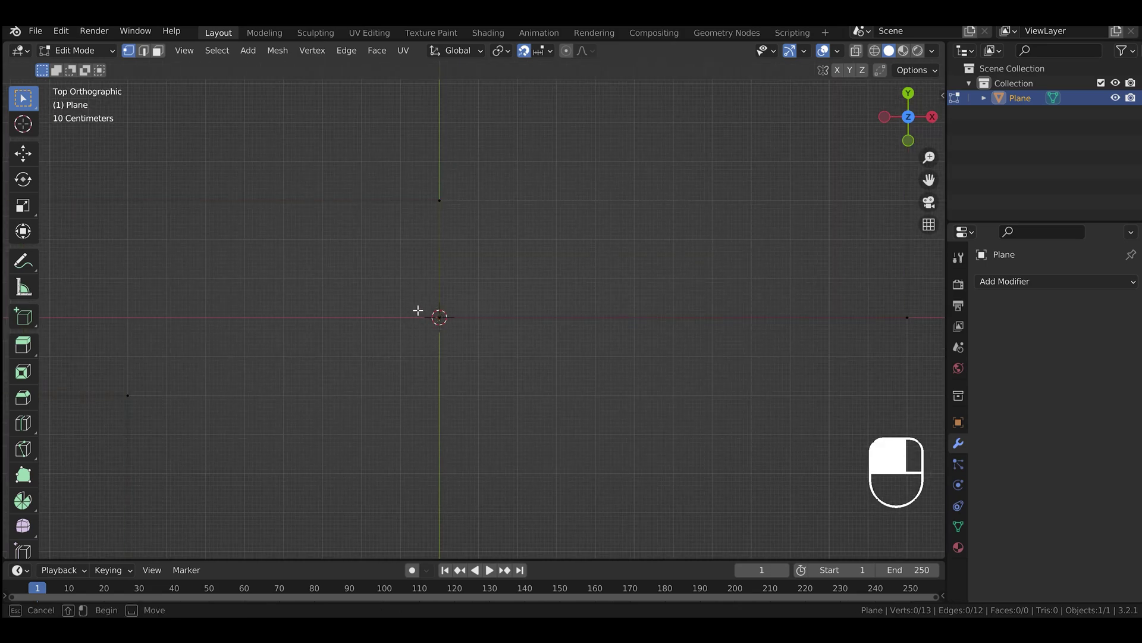
click(441, 309)
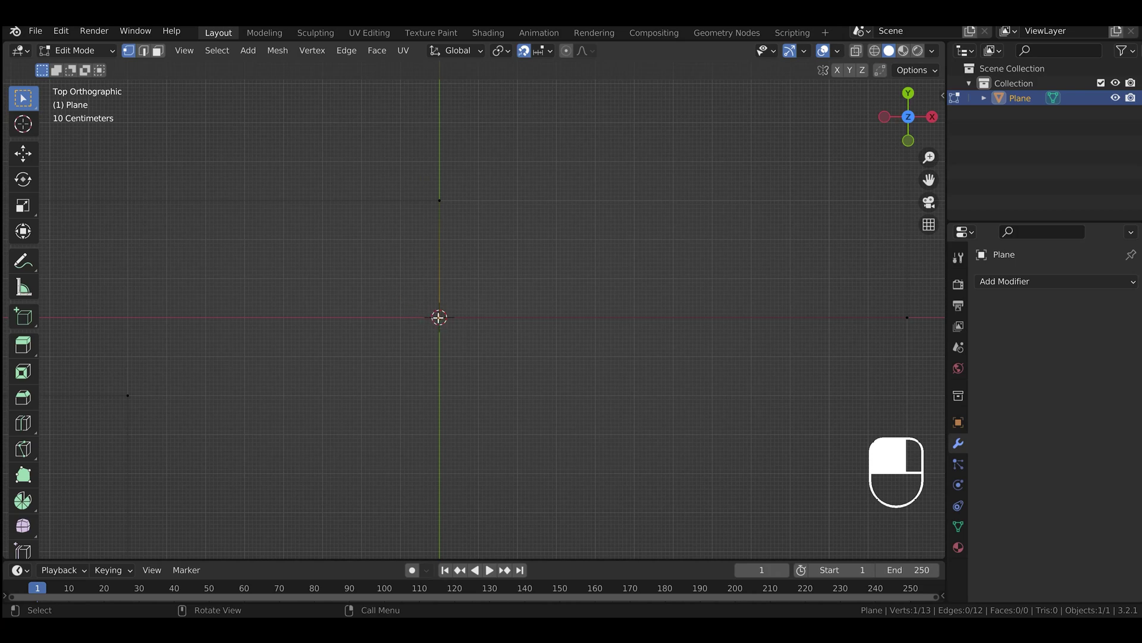
right_click(439, 317)
key(Escape)
right_click(440, 317)
scroll(441, 348, up, 4)
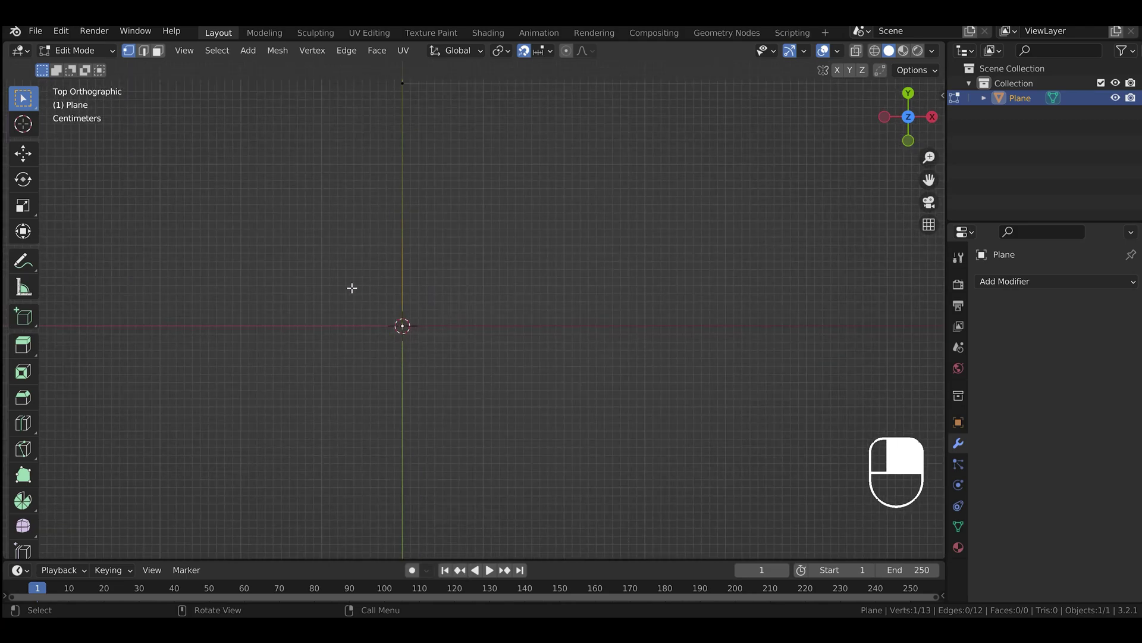
drag(348, 287, 451, 377)
scroll(451, 376, down, 4)
right_click(451, 313)
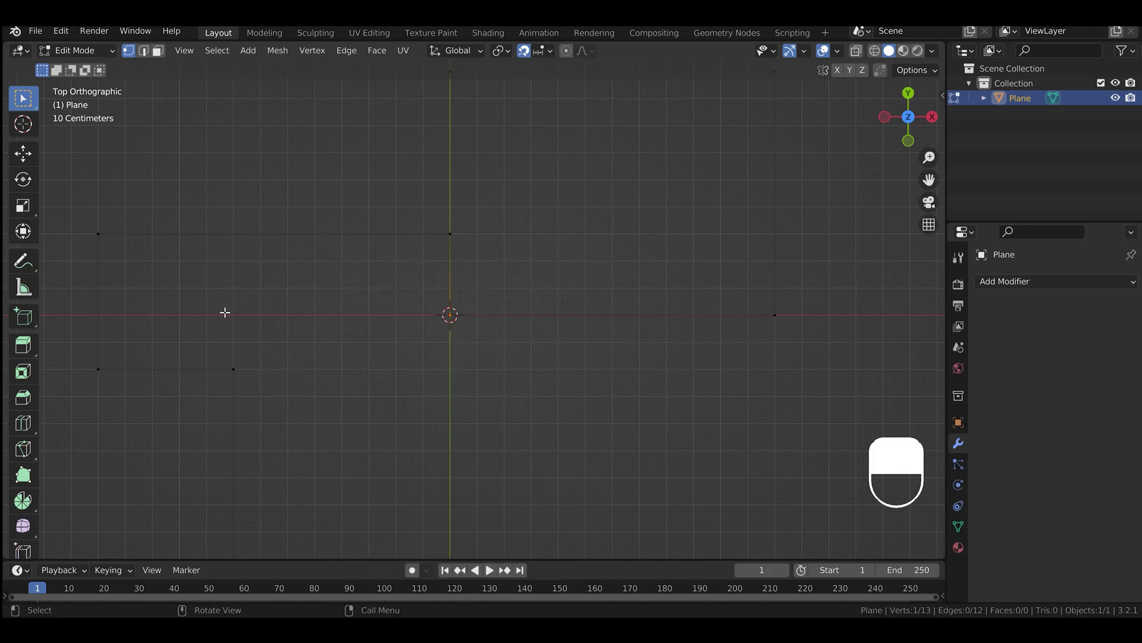
middle_drag(285, 271, 421, 398)
click(389, 380)
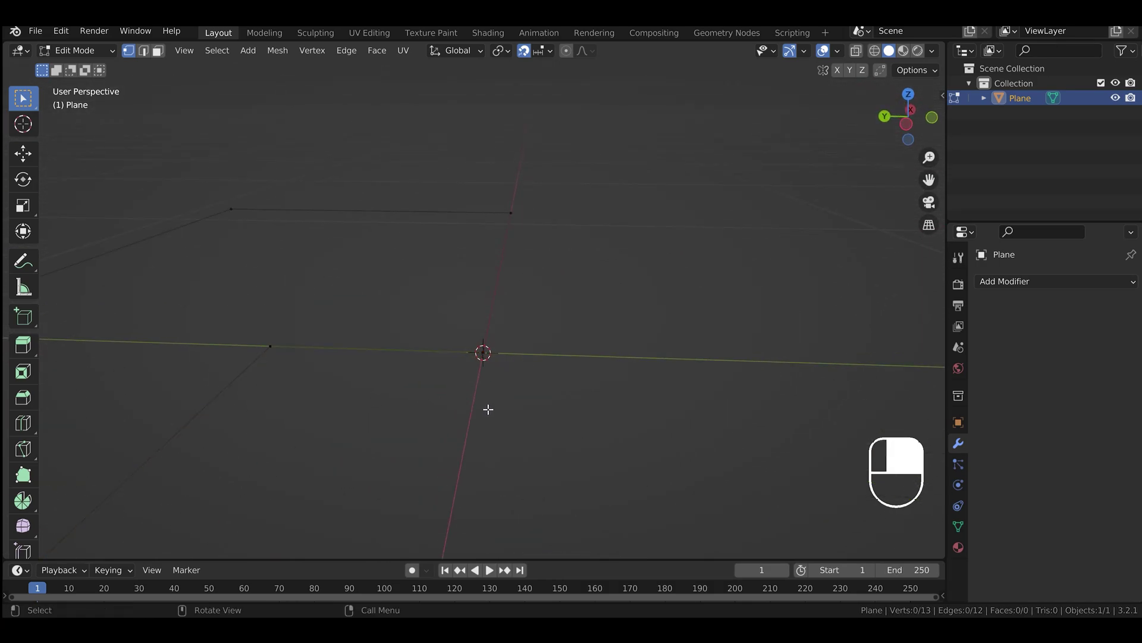
click(454, 333)
click(523, 402)
middle_drag(523, 403, 572, 293)
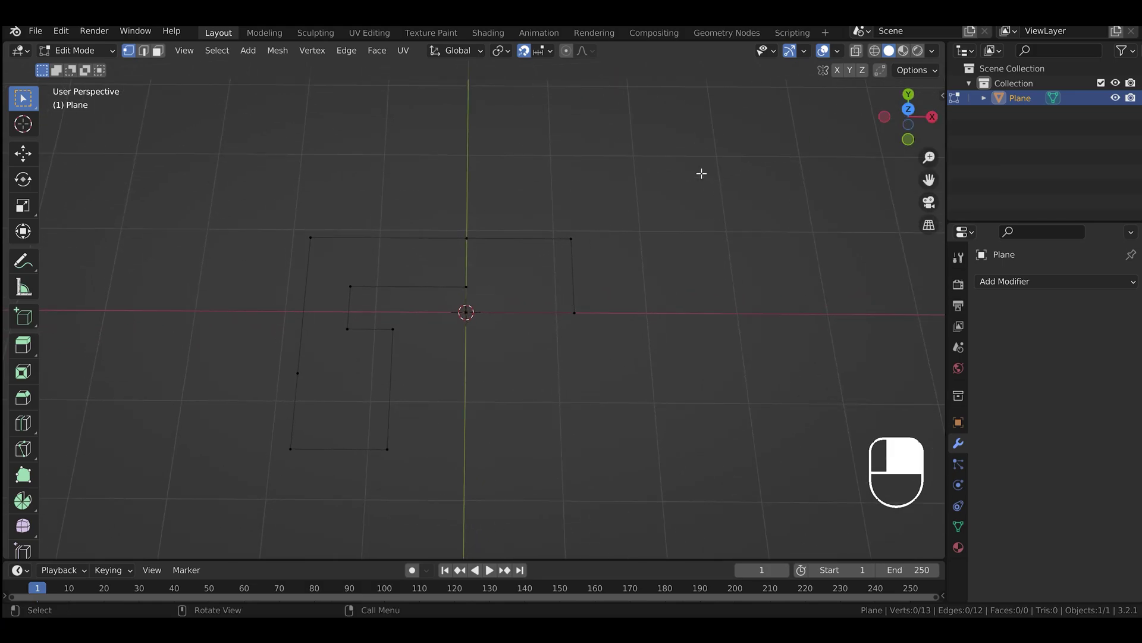
Select the whole outline and extrude it straight up along Z from the back view to form the walls
key(a)
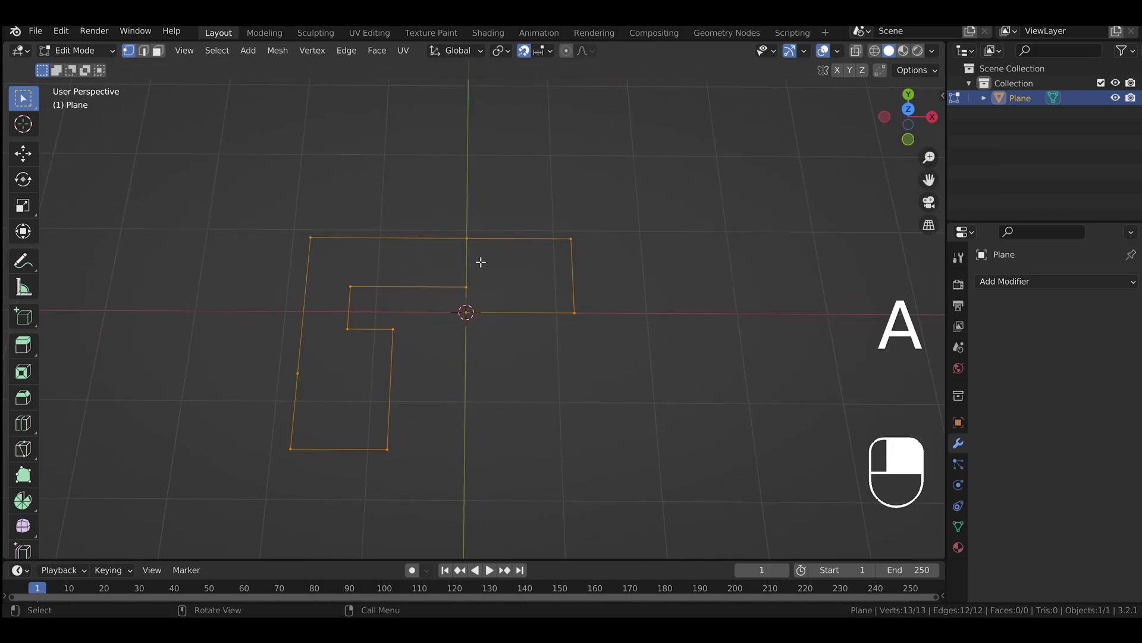
click(915, 101)
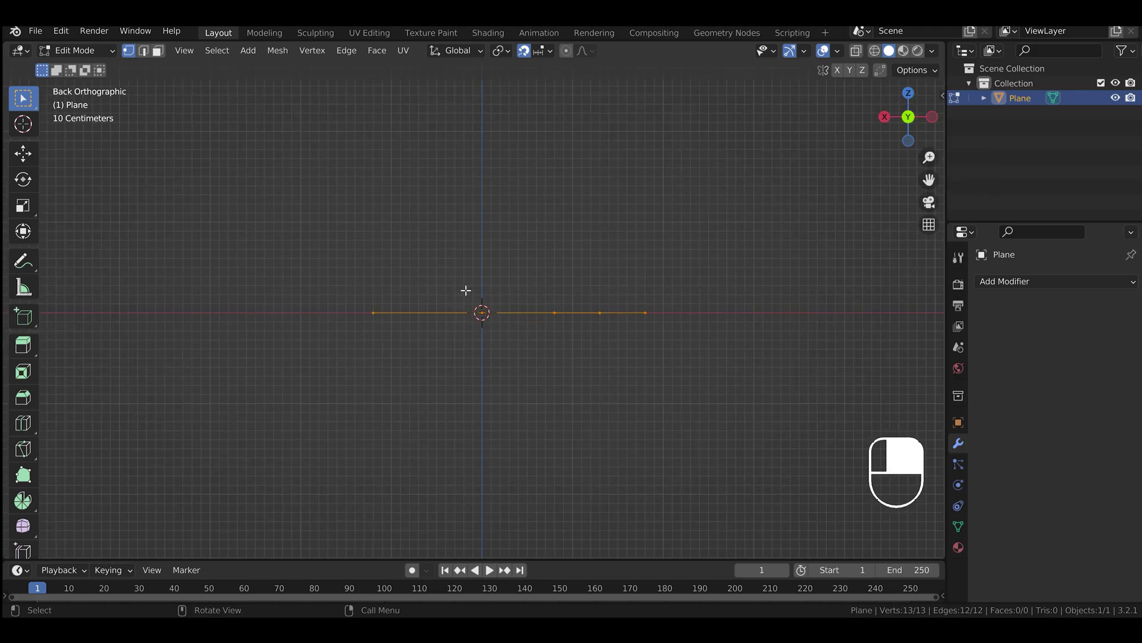
key(e)
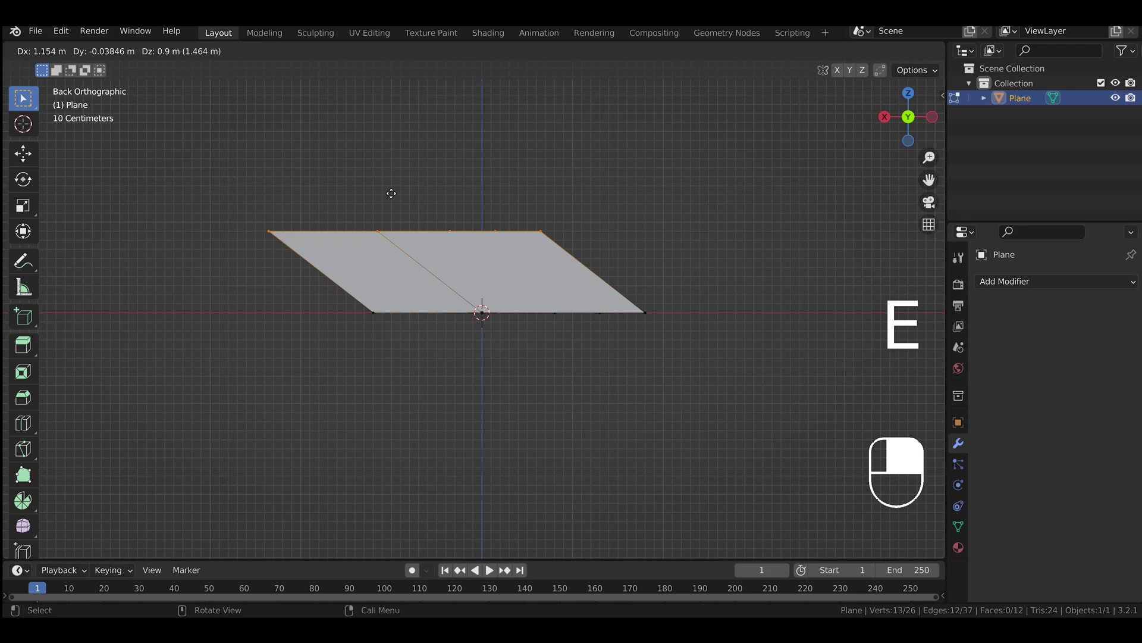
key(z)
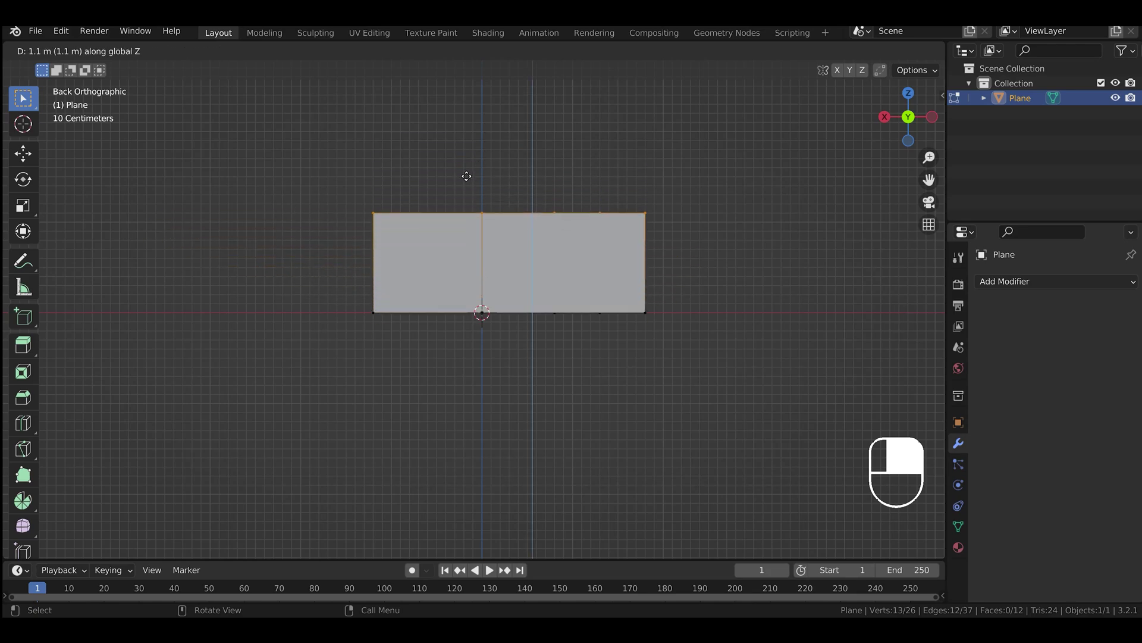
click(458, 222)
middle_drag(458, 223, 536, 266)
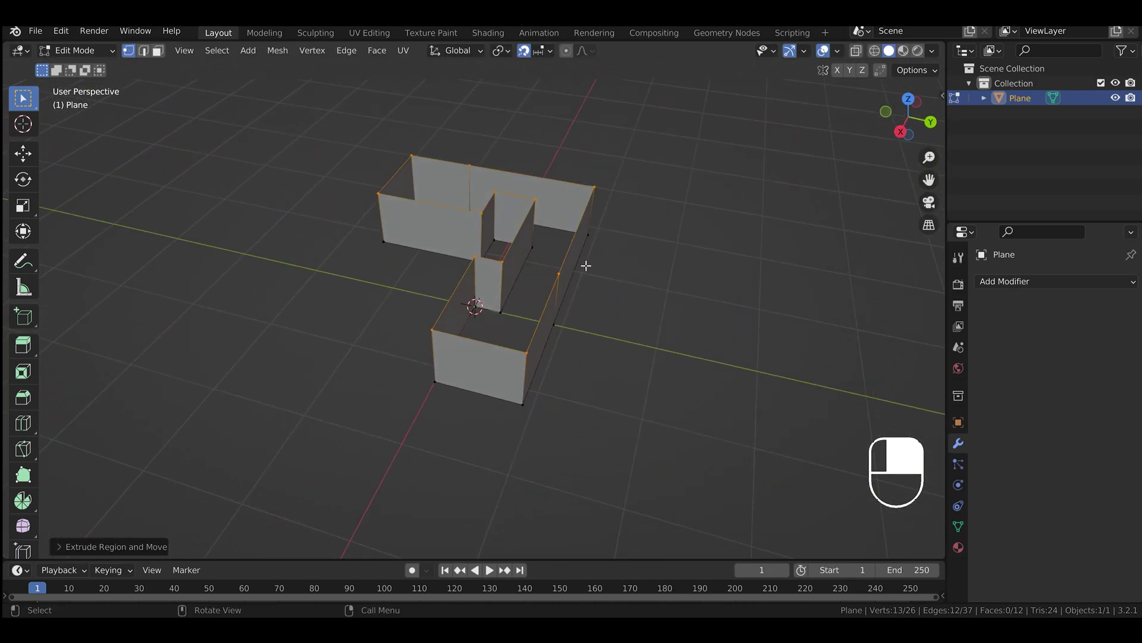
Return to Object Mode and add a Solidify modifier to the extruded walls
key(Tab)
middle_drag(467, 172, 571, 271)
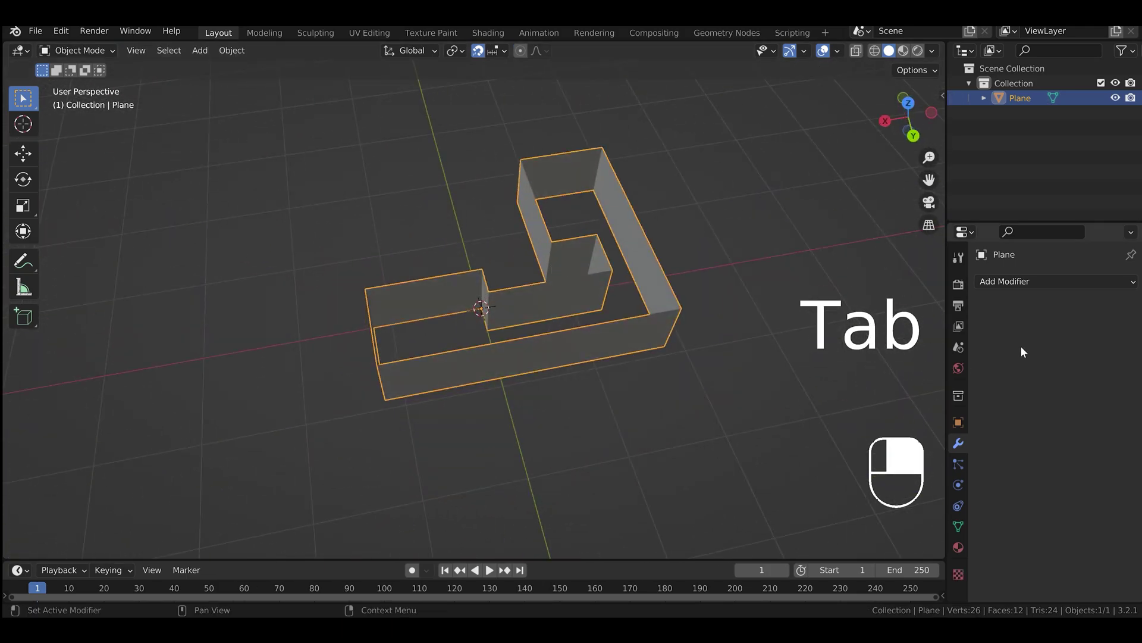
click(958, 422)
click(959, 443)
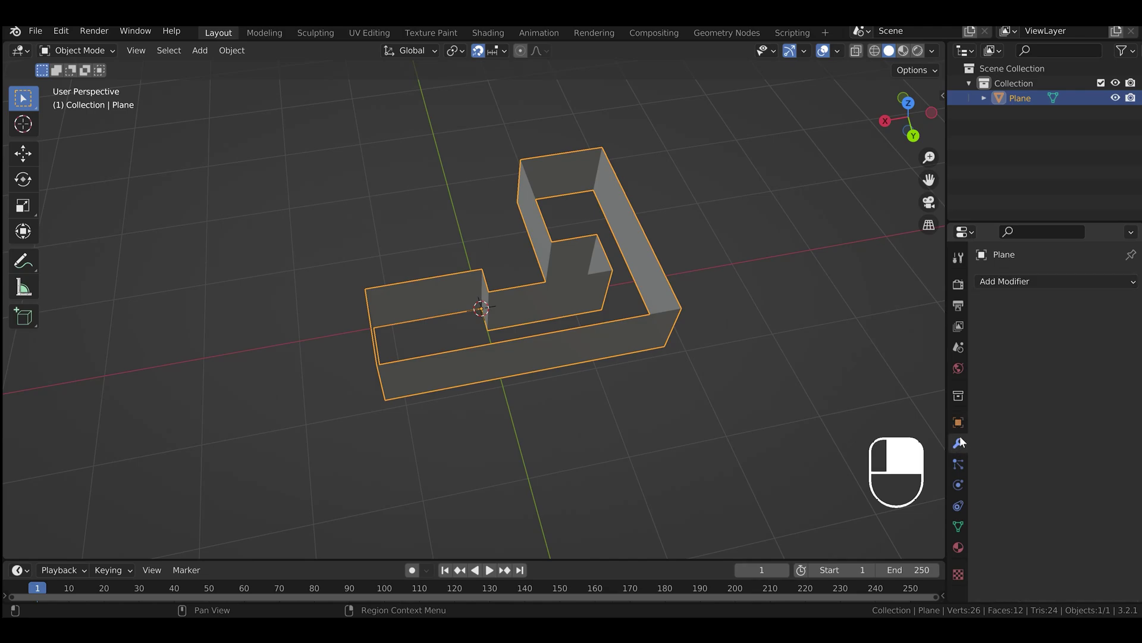
click(1018, 282)
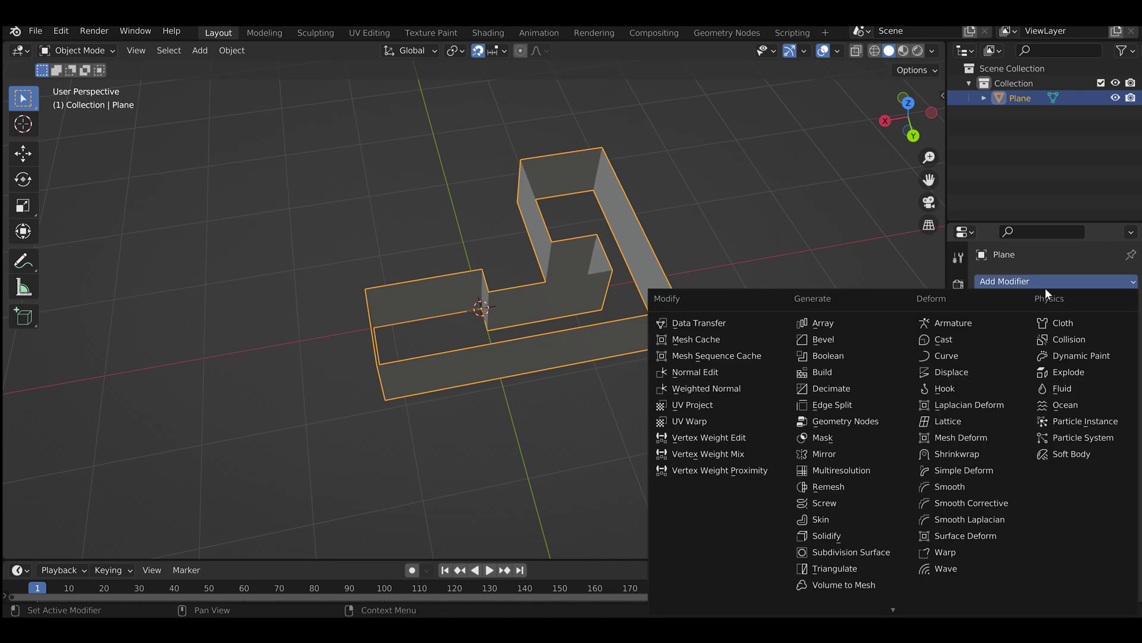
click(827, 536)
middle_drag(558, 357, 617, 332)
scroll(619, 297, up, 5)
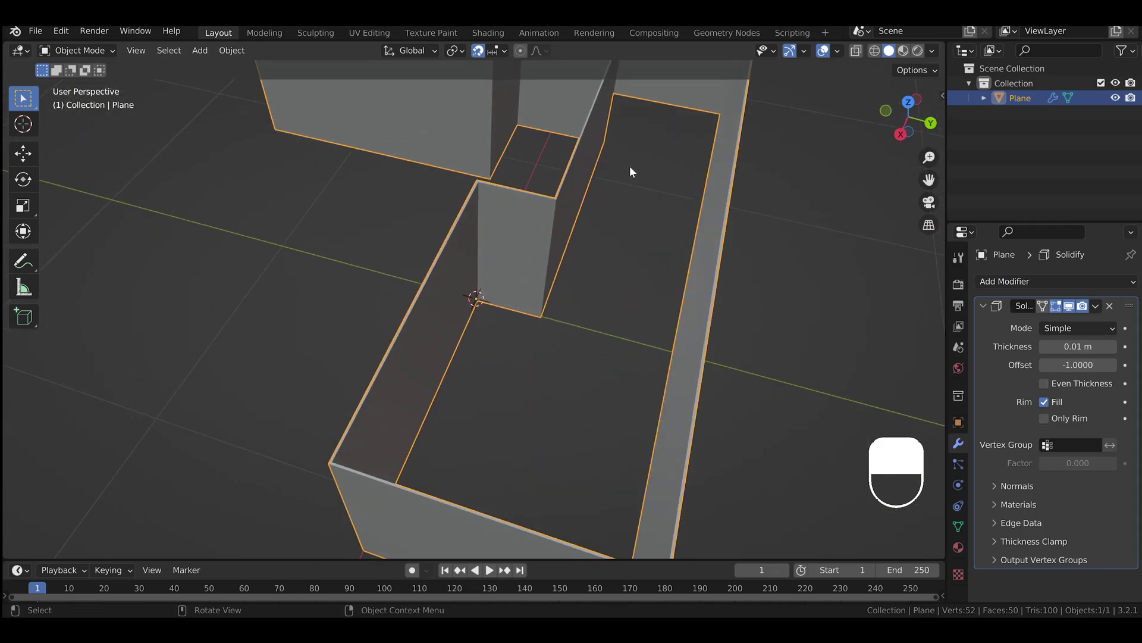
shift+middle_drag(630, 170, 547, 357)
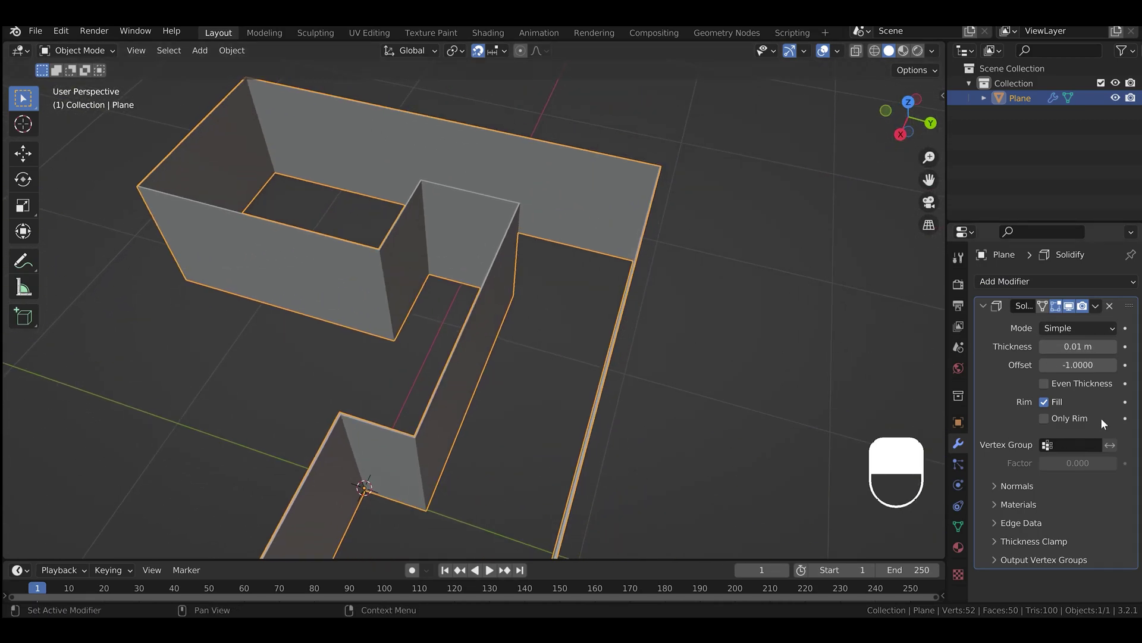
Set the Solidify thickness to 0.08 m and enable Even Thickness for the walls
drag(1110, 345, 1133, 345)
middle_drag(639, 384, 743, 376)
click(1043, 383)
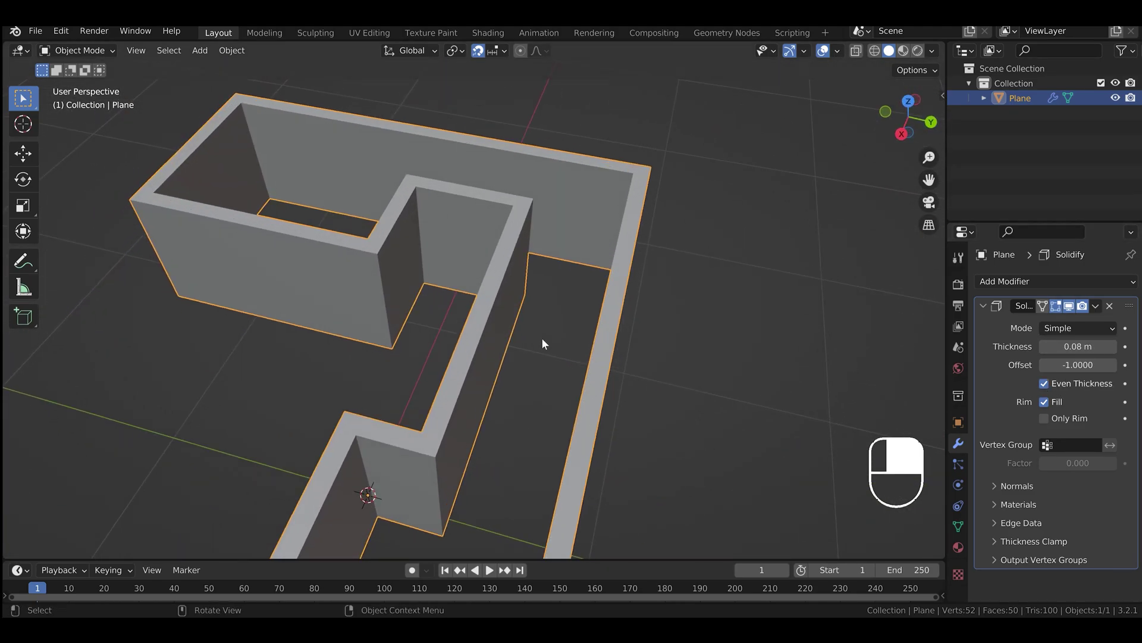
middle_drag(541, 337, 666, 362)
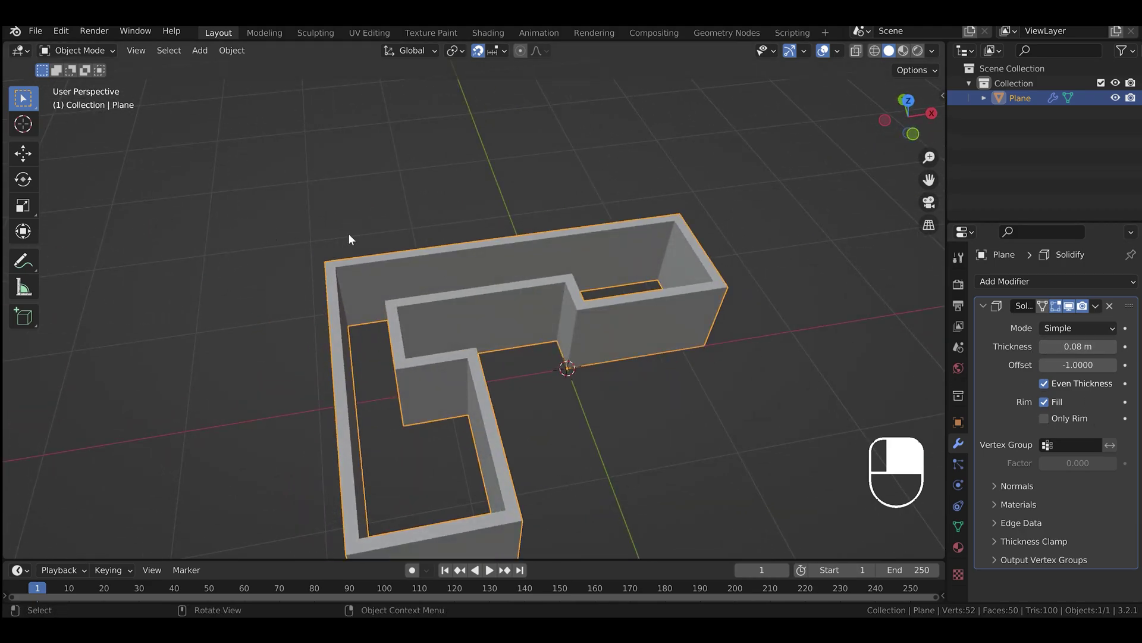
middle_drag(349, 233, 776, 355)
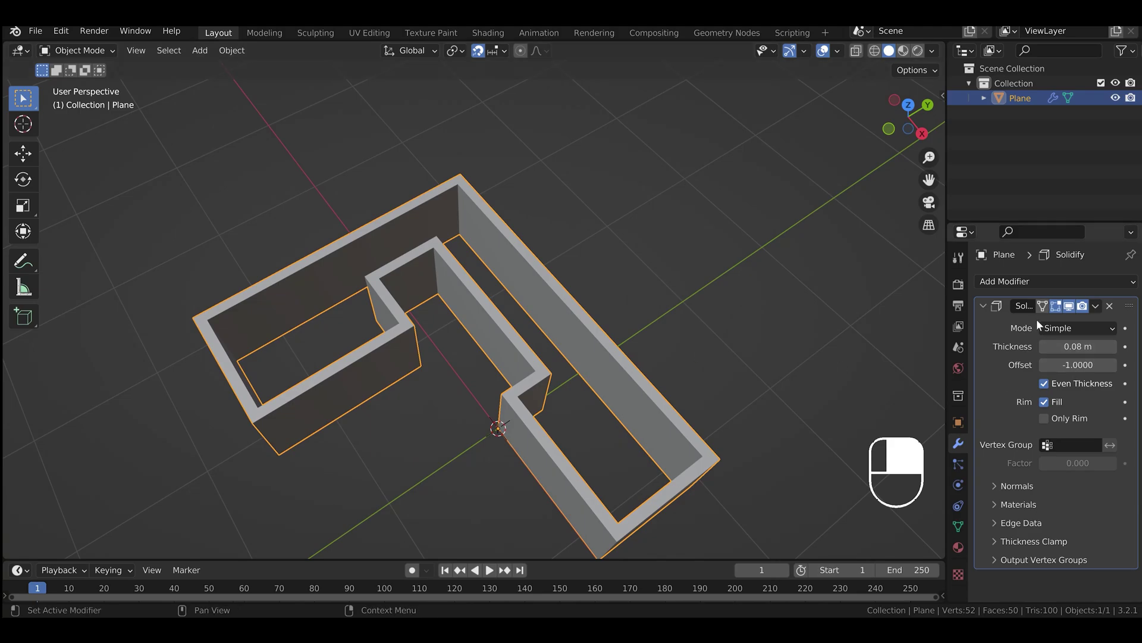
Switch the Solidify modifier to Complex mode and apply it to the wall mesh
click(1052, 328)
click(1062, 362)
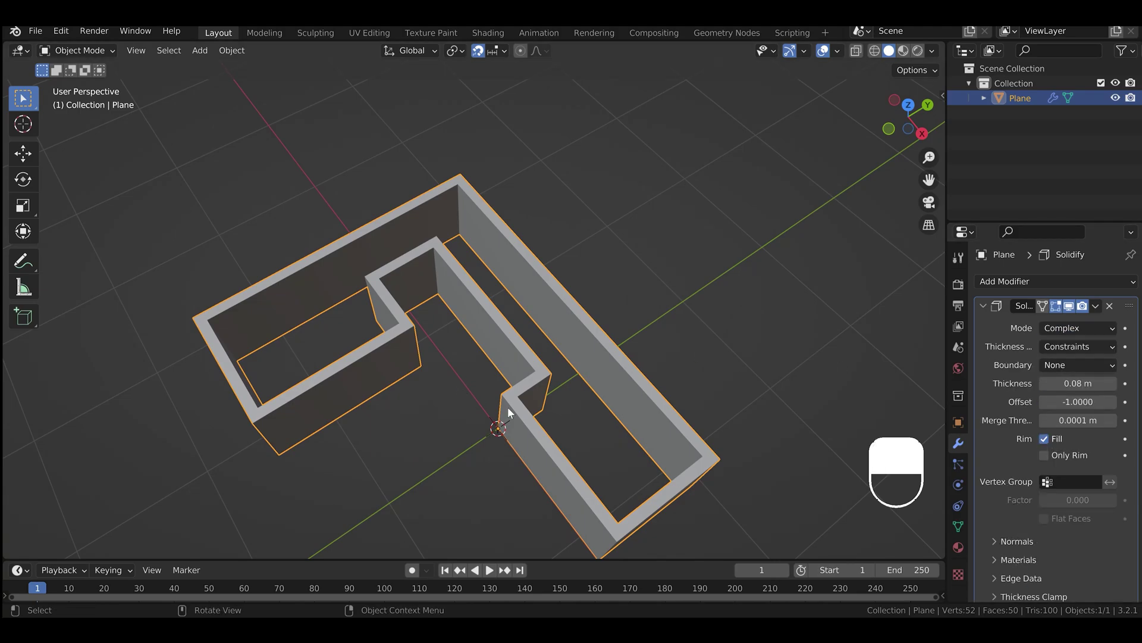
middle_drag(508, 407, 362, 366)
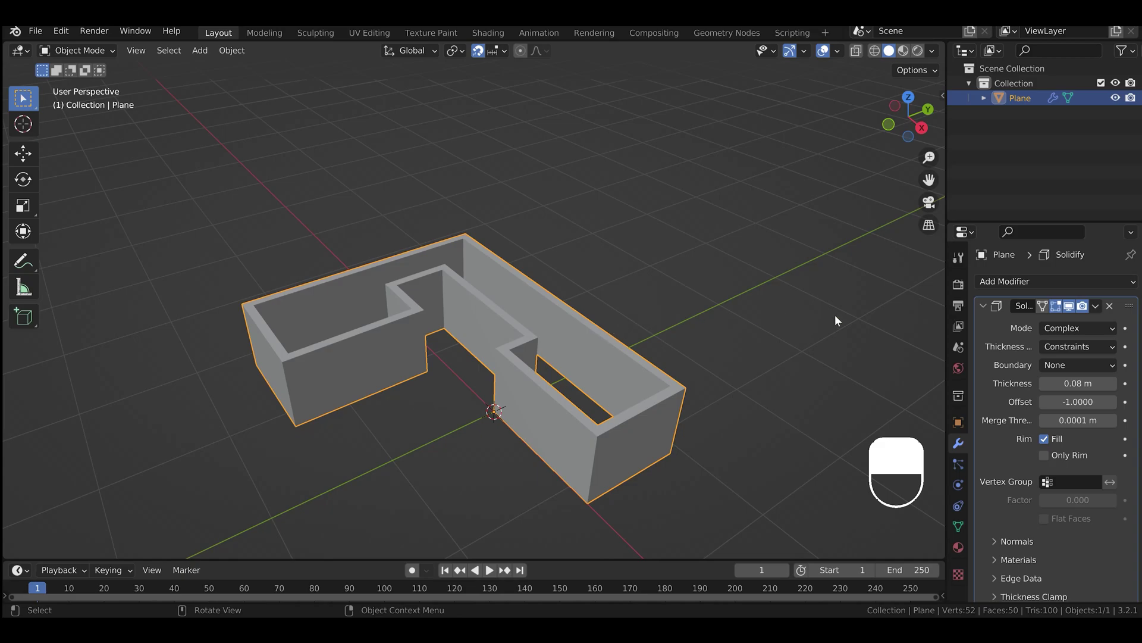
click(1096, 306)
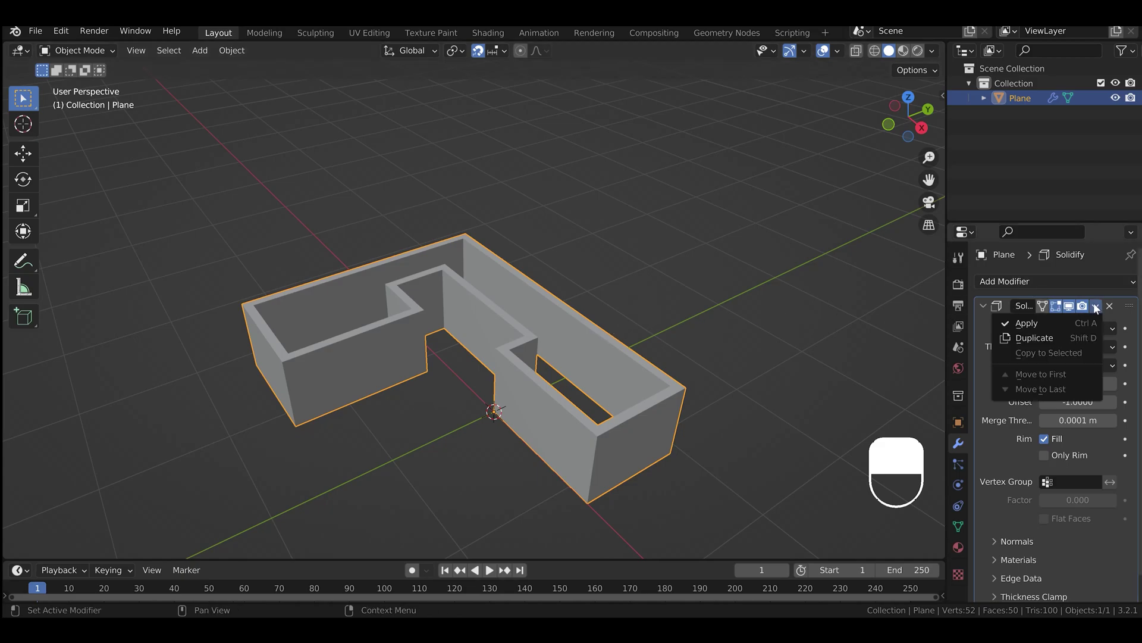
click(1014, 324)
middle_drag(638, 309, 544, 296)
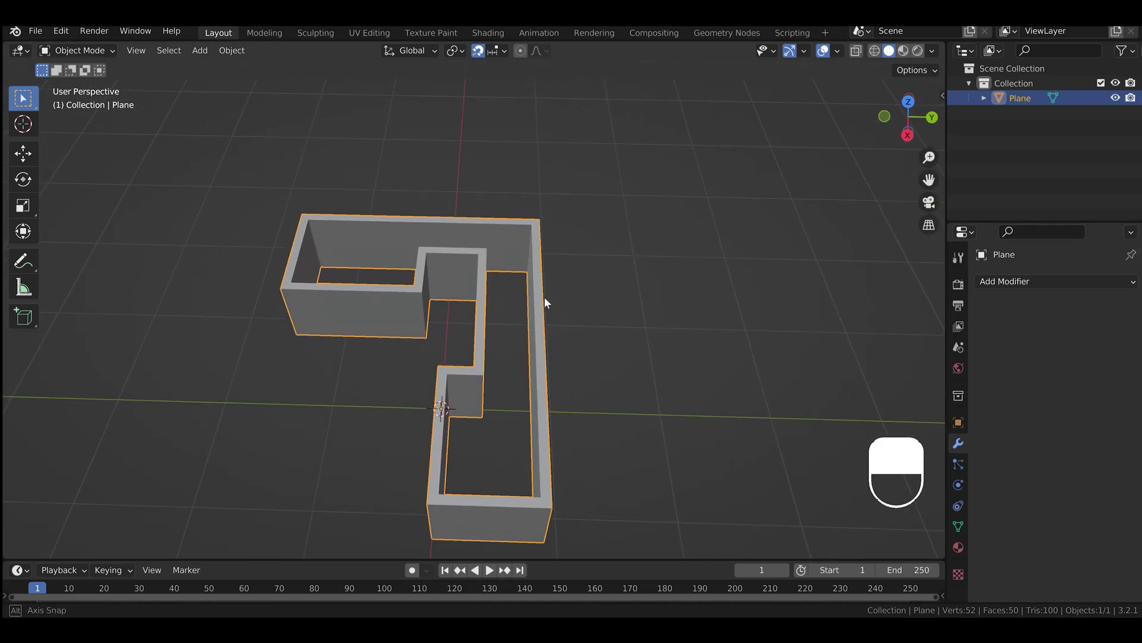
click(445, 313)
click(355, 333)
middle_drag(356, 333, 361, 207)
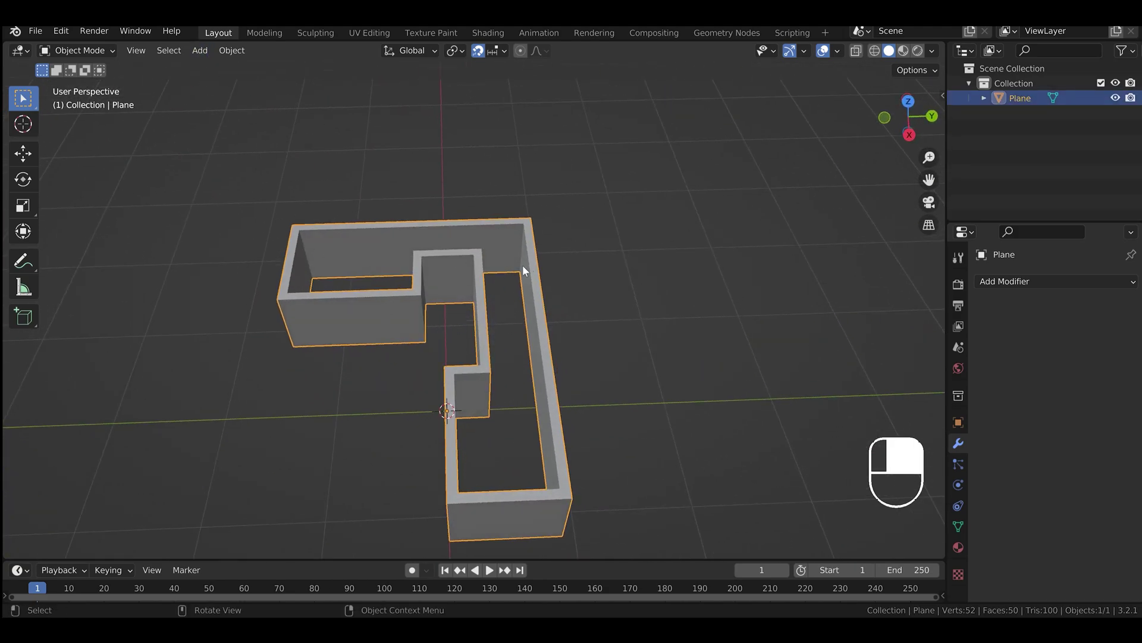
middle_drag(522, 268, 439, 293)
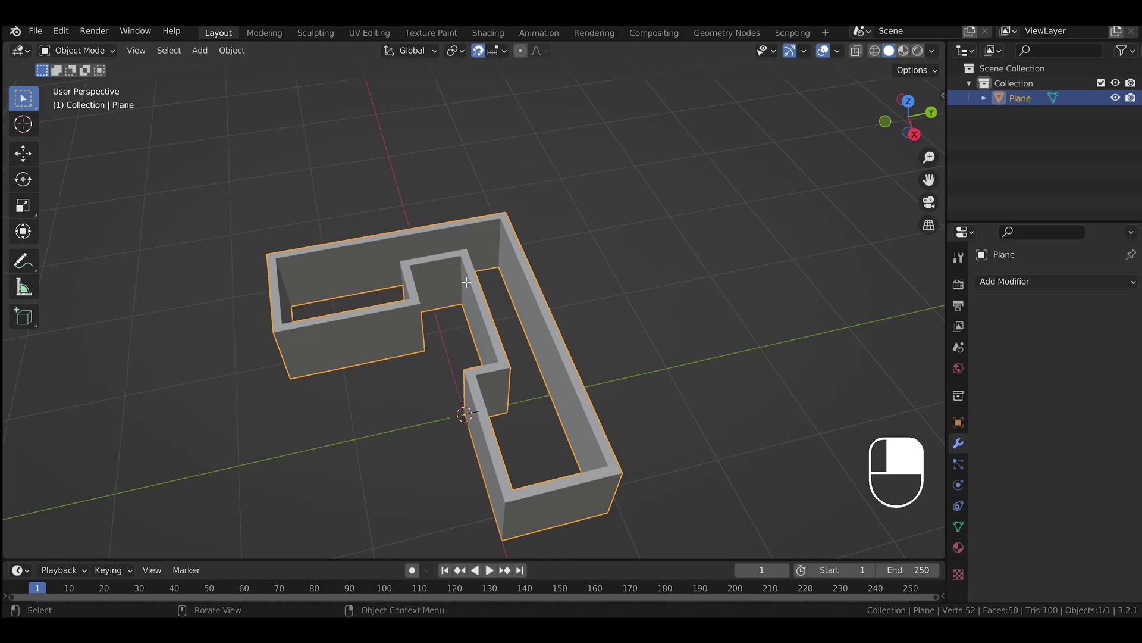
Select the entire wall mesh in Edit Mode and unwrap it with Smart UV Project at a 66° angle limit and 0 island margin
key(Tab)
key(a)
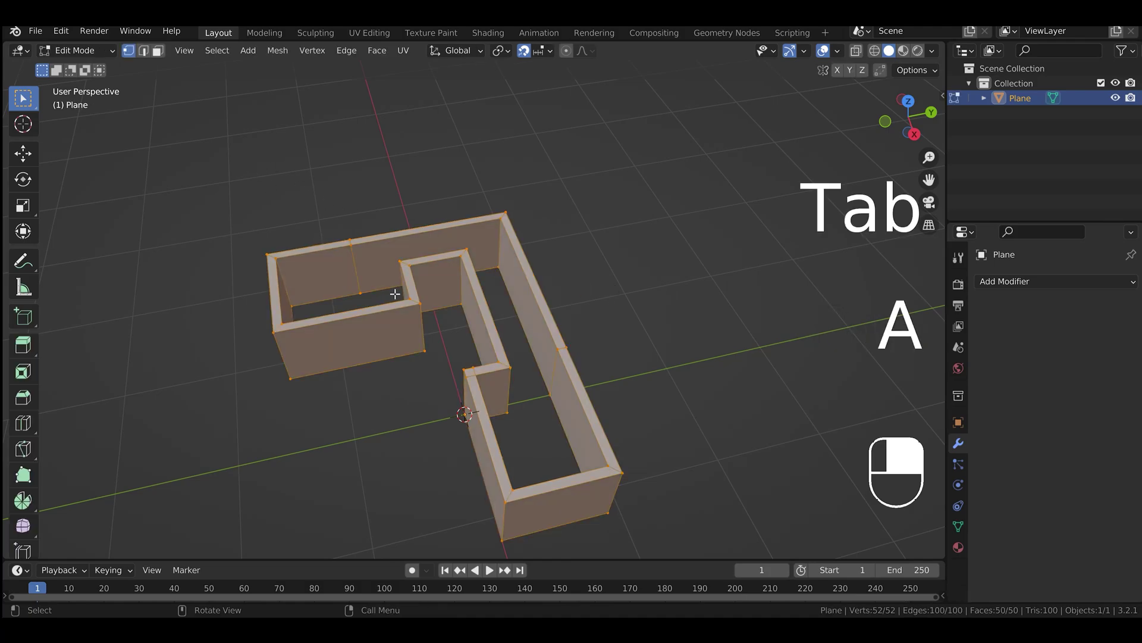
click(279, 52)
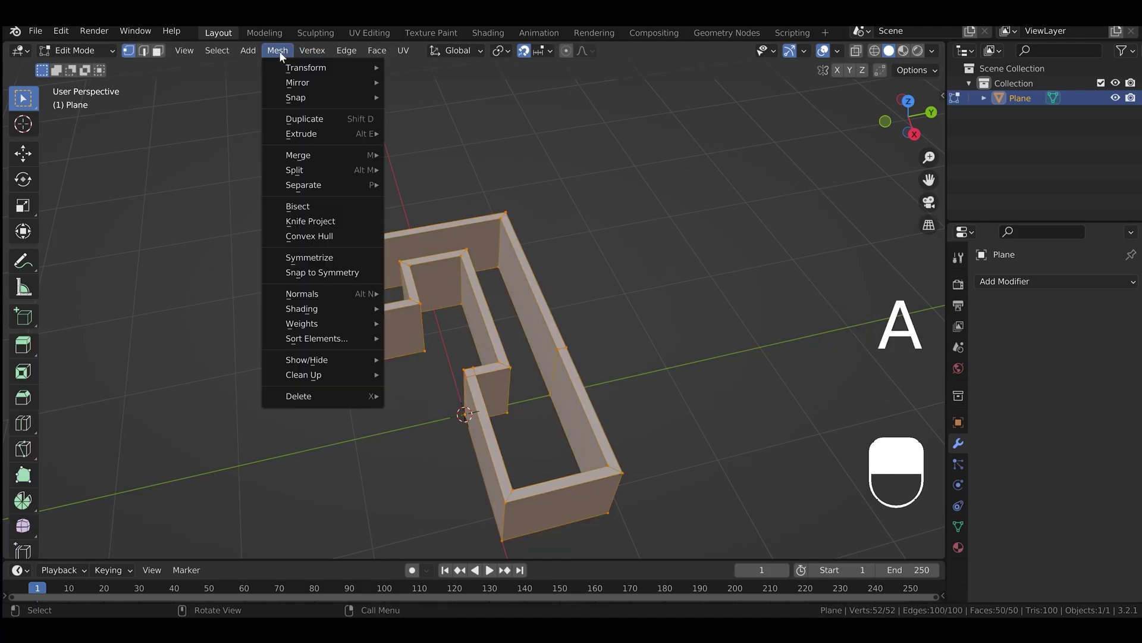
mouse_move(404, 50)
click(440, 87)
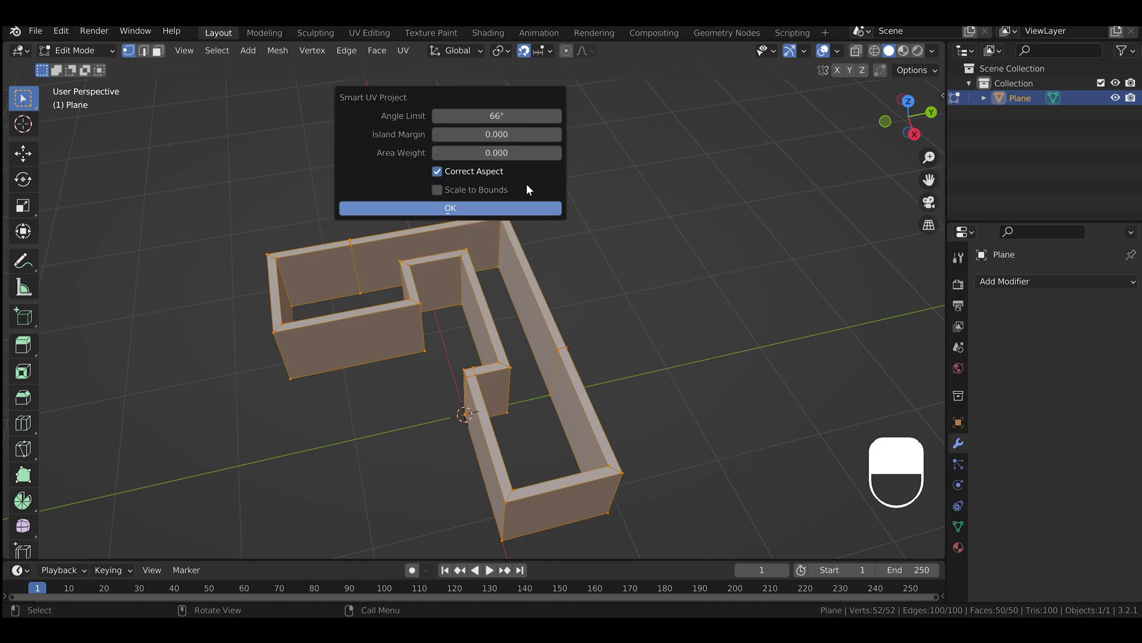
click(402, 207)
click(242, 209)
middle_drag(241, 209, 423, 274)
Return to Object Mode and look through the available export formats, including glTF 2.0, without exporting
click(37, 31)
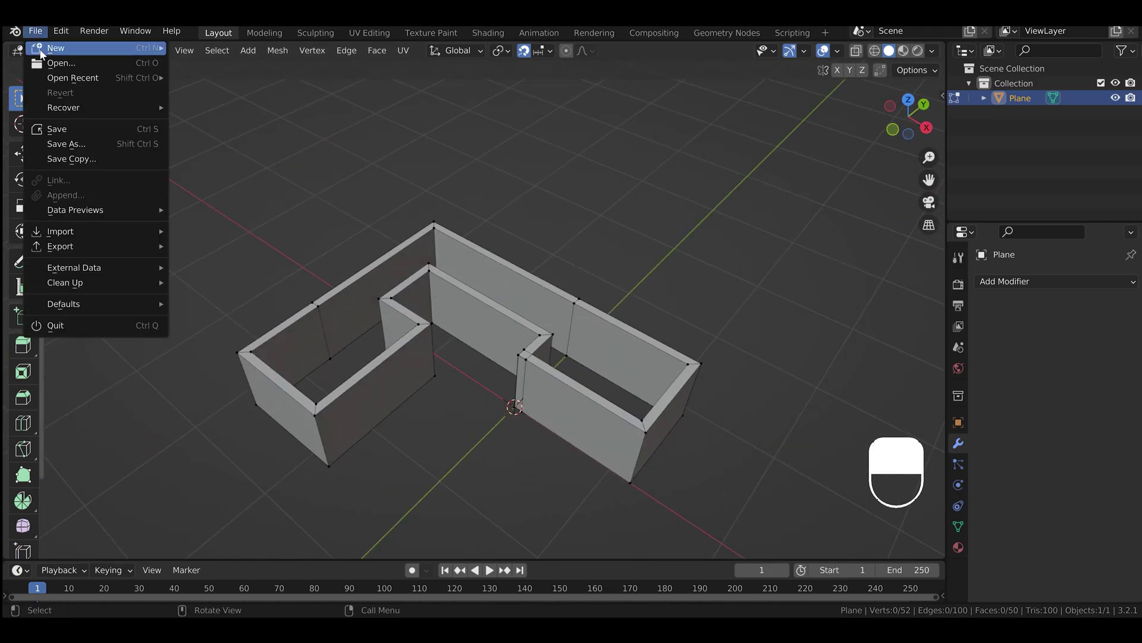
key(Tab)
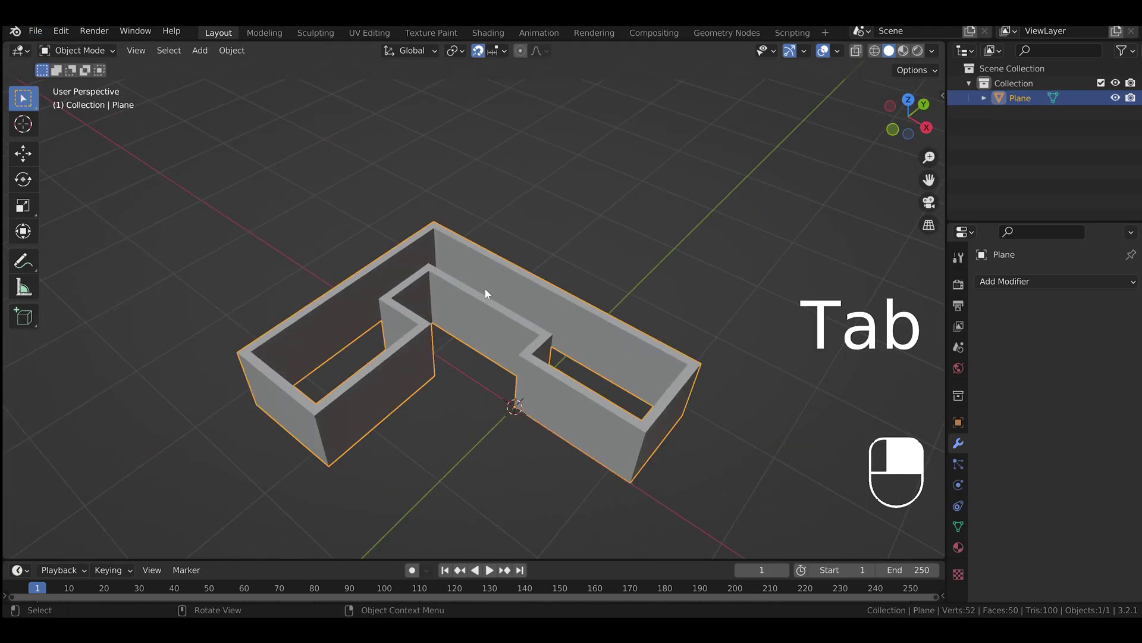
click(34, 31)
mouse_move(59, 245)
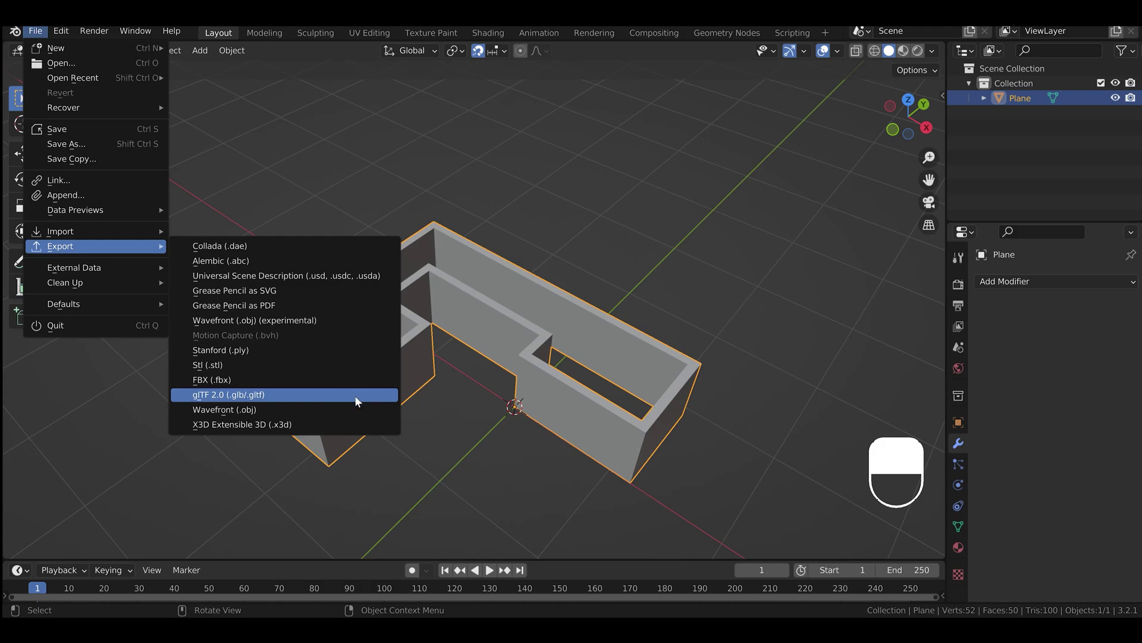
click(649, 226)
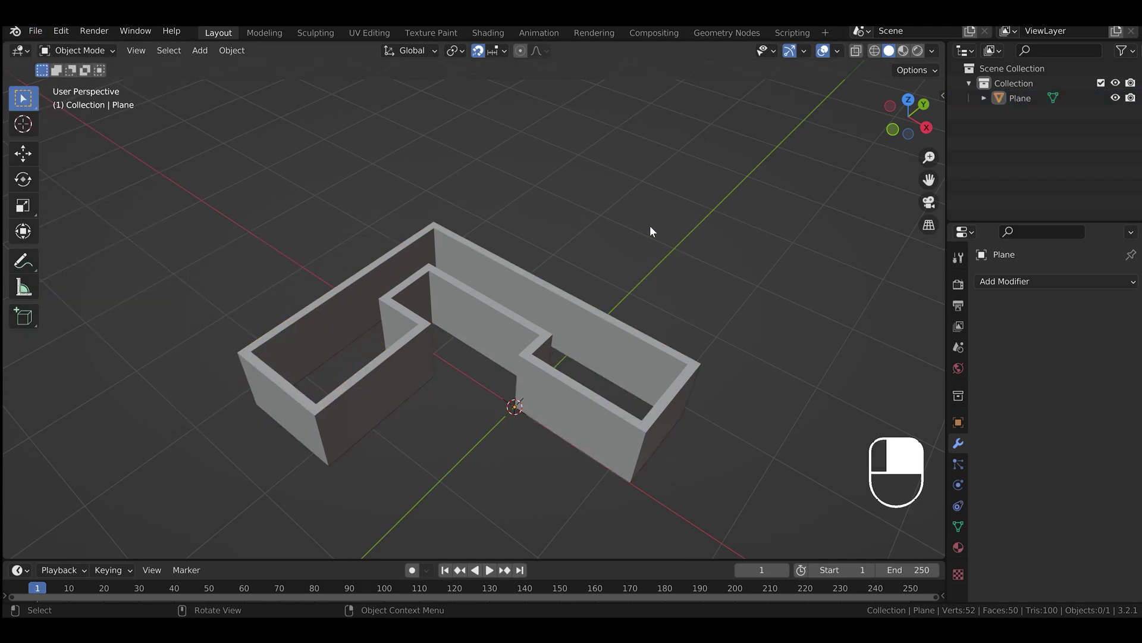